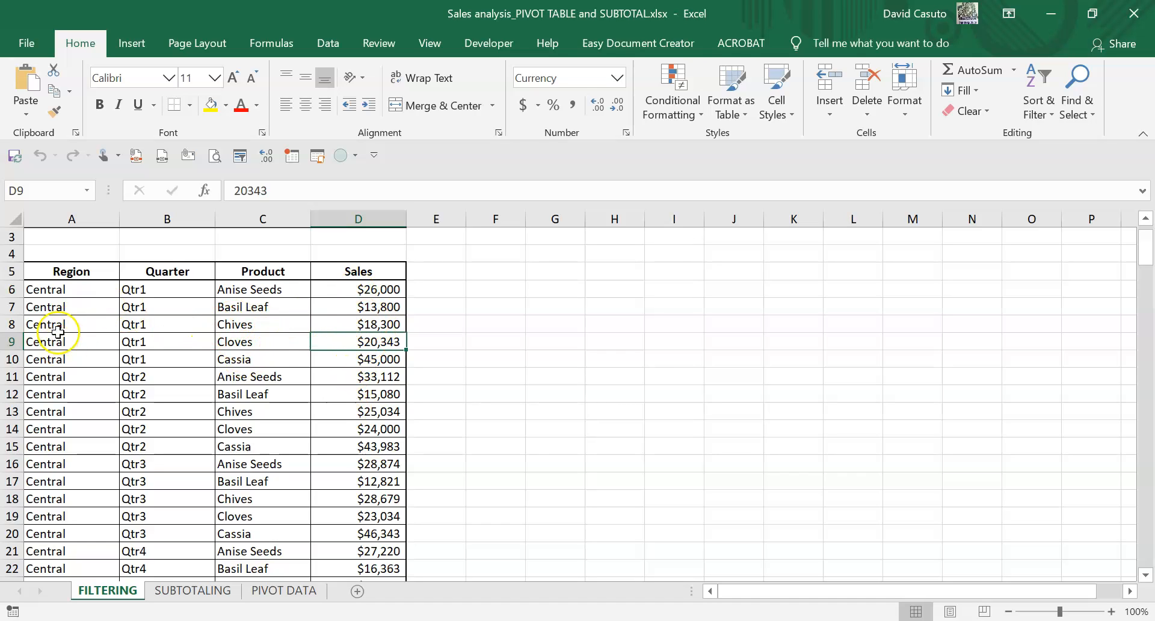
Step: Sort the sales table by the Sales column from smallest to largest
{"action": "left_click", "coordinate": [345, 307]}
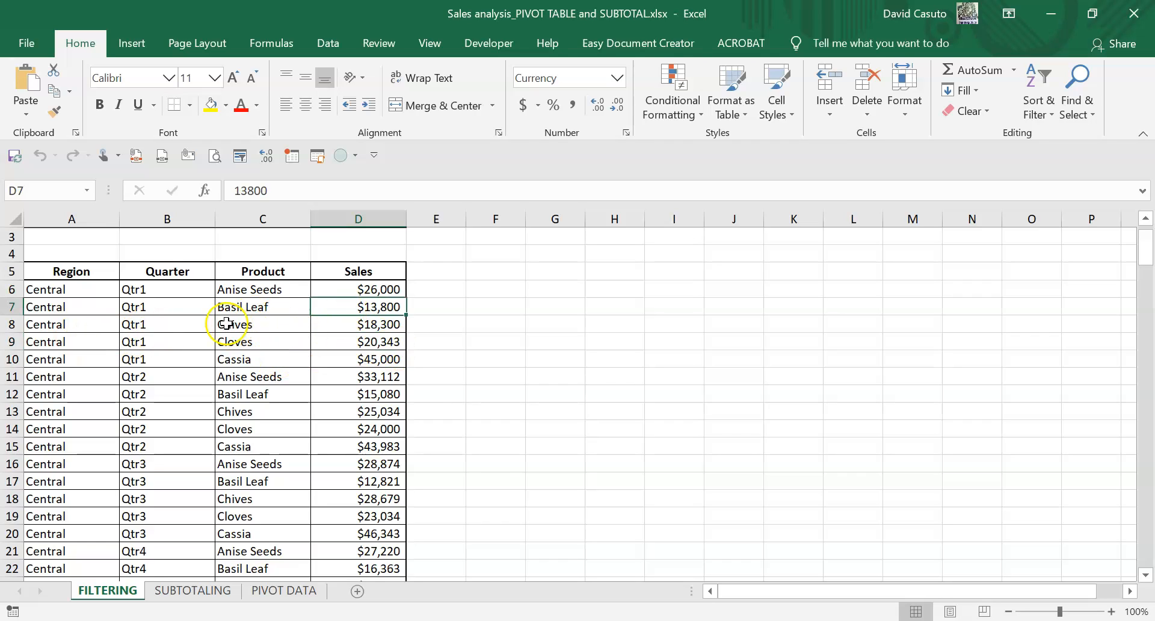
{"action": "left_click", "coordinate": [336, 338]}
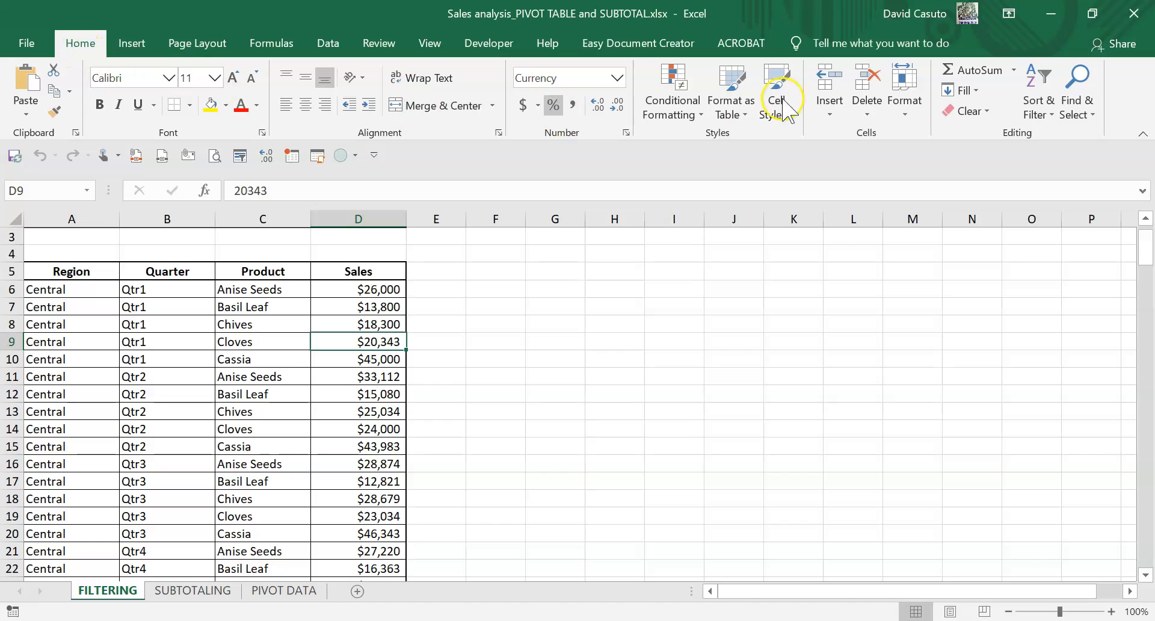
{"action": "left_click", "coordinate": [1036, 112]}
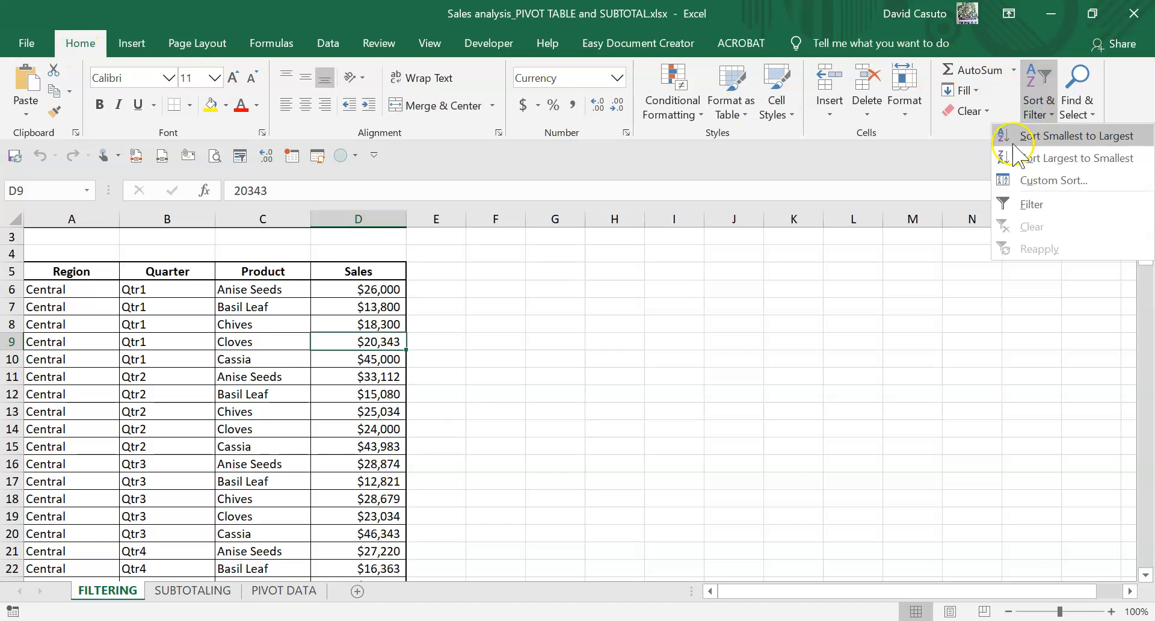
{"action": "left_click", "coordinate": [922, 171]}
{"action": "left_click", "coordinate": [328, 43]}
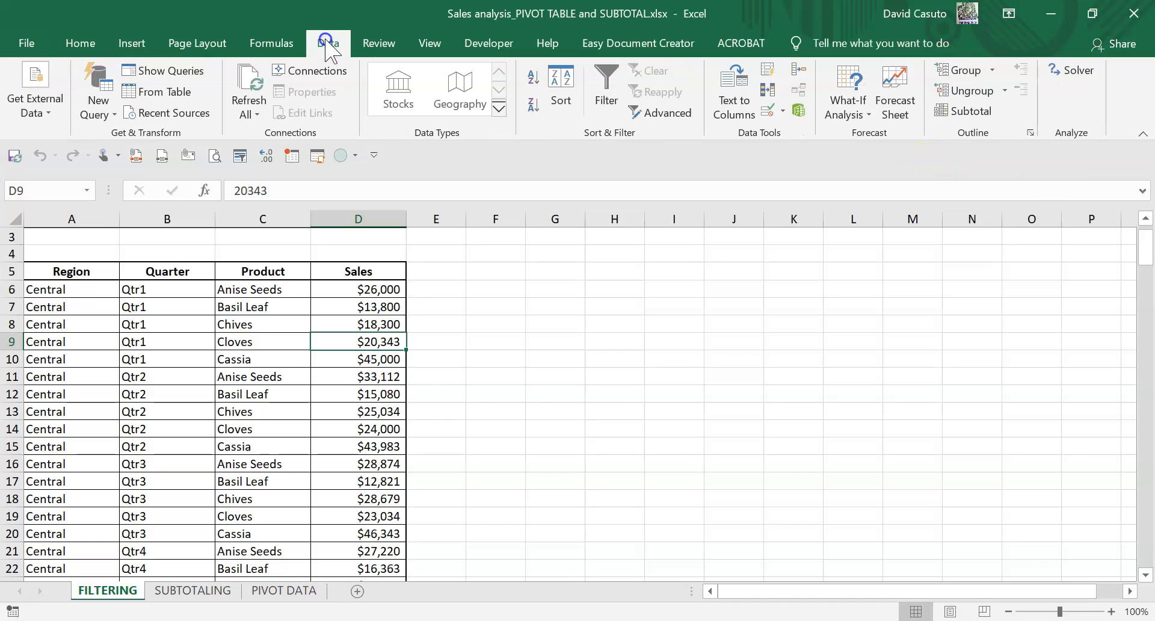
{"action": "left_click", "coordinate": [537, 78]}
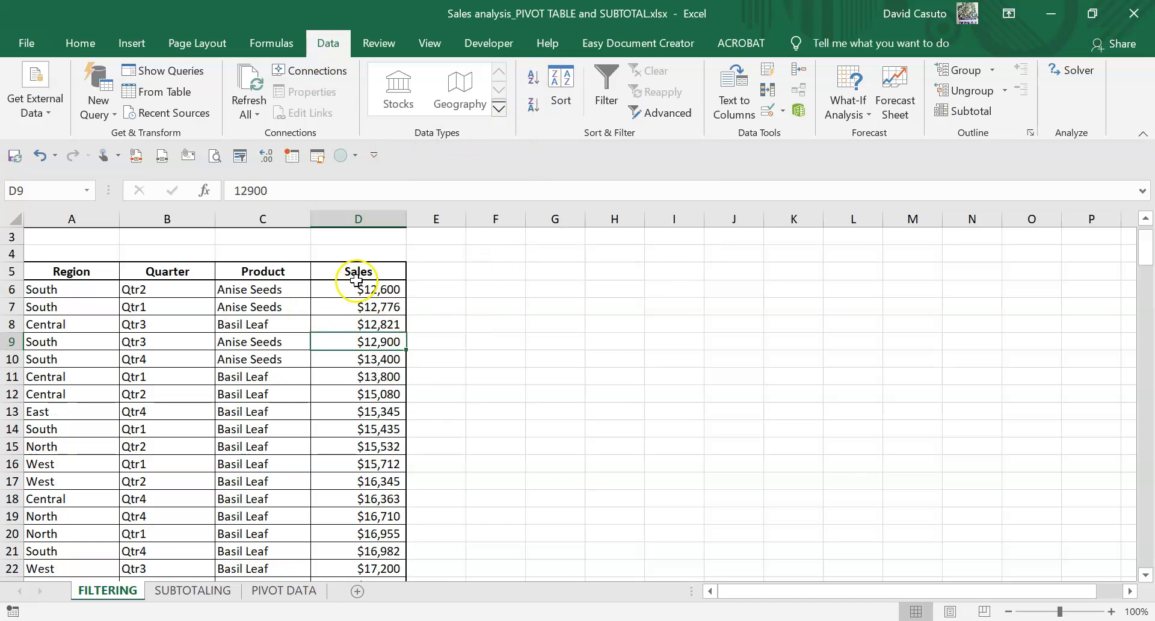
{"action": "scroll", "coordinate": [363, 345], "scroll_direction": "down", "scroll_amount": 8}
{"action": "scroll", "coordinate": [363, 344], "scroll_direction": "down", "scroll_amount": 5}
{"action": "scroll", "coordinate": [361, 352], "scroll_direction": "up", "scroll_amount": 11}
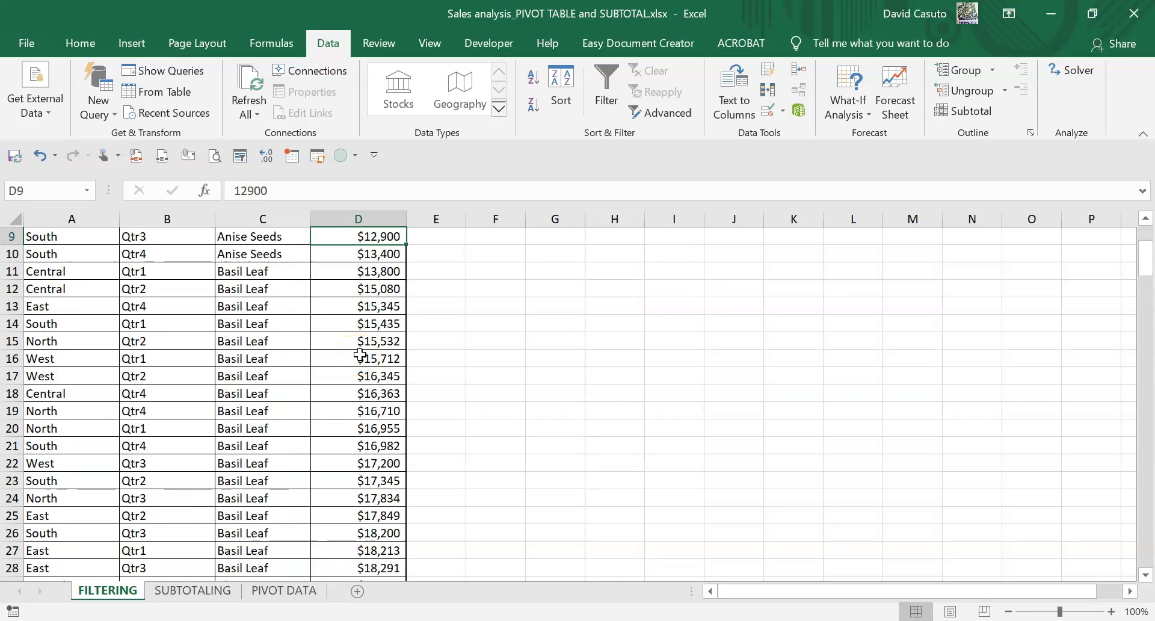
{"action": "scroll", "coordinate": [359, 355], "scroll_direction": "up", "scroll_amount": 3}
Step: Sort the sales table by the Quarter column from A to Z
{"action": "left_click", "coordinate": [157, 344]}
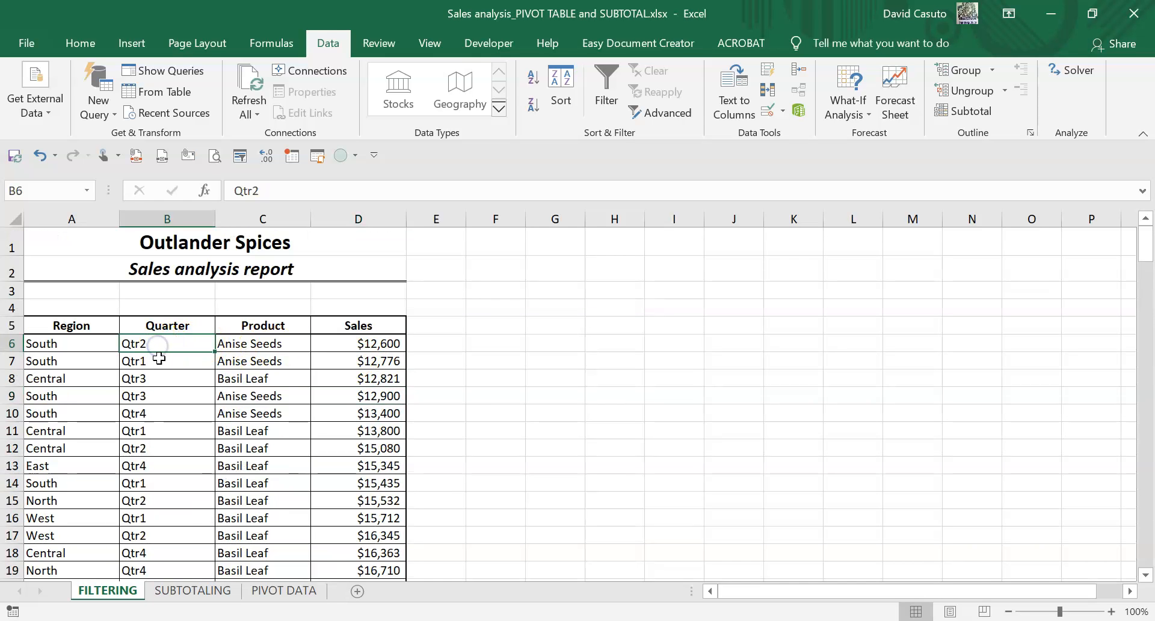
{"action": "left_click", "coordinate": [80, 43]}
{"action": "left_click", "coordinate": [1037, 95]}
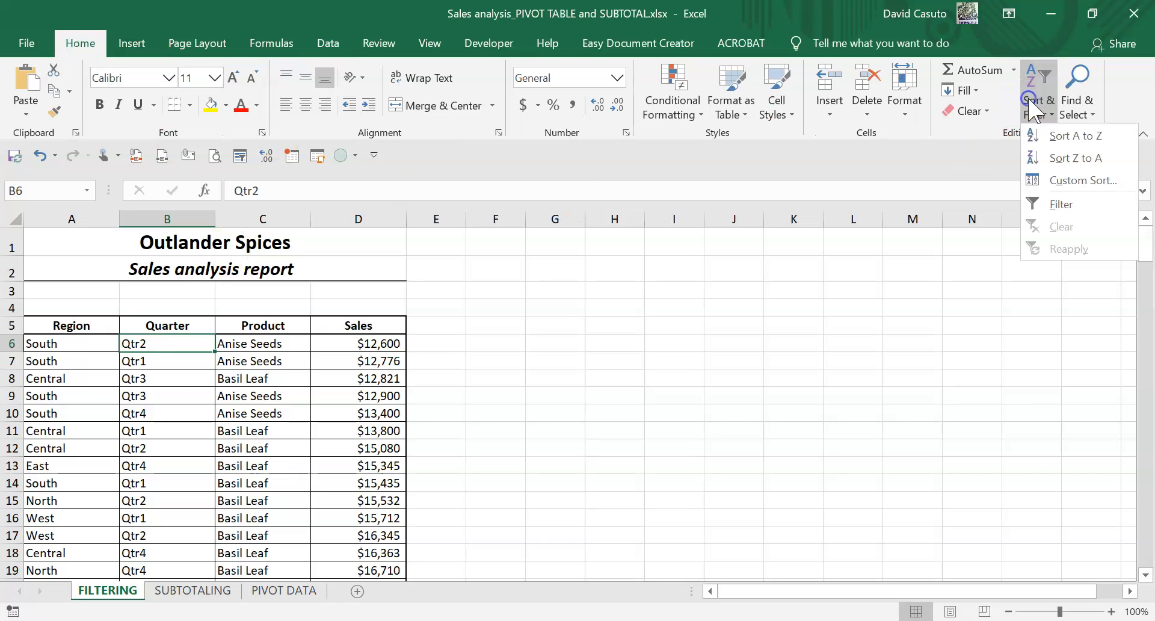
{"action": "left_click", "coordinate": [1039, 131]}
{"action": "scroll", "coordinate": [238, 432], "scroll_direction": "down", "scroll_amount": 15}
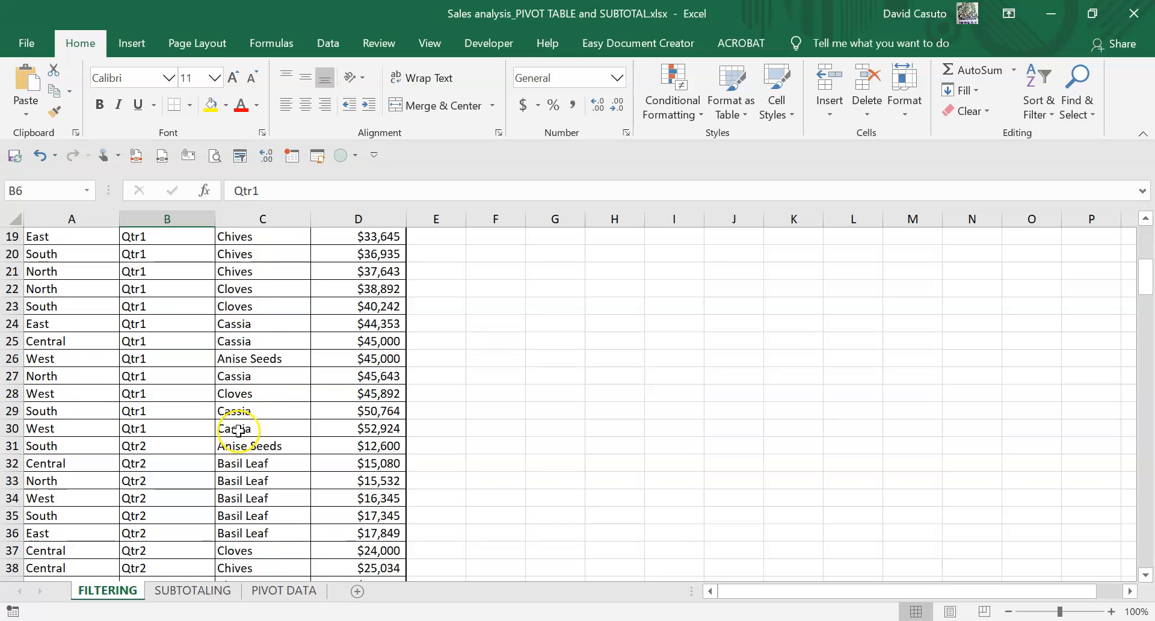
{"action": "scroll", "coordinate": [234, 436], "scroll_direction": "up", "scroll_amount": 15}
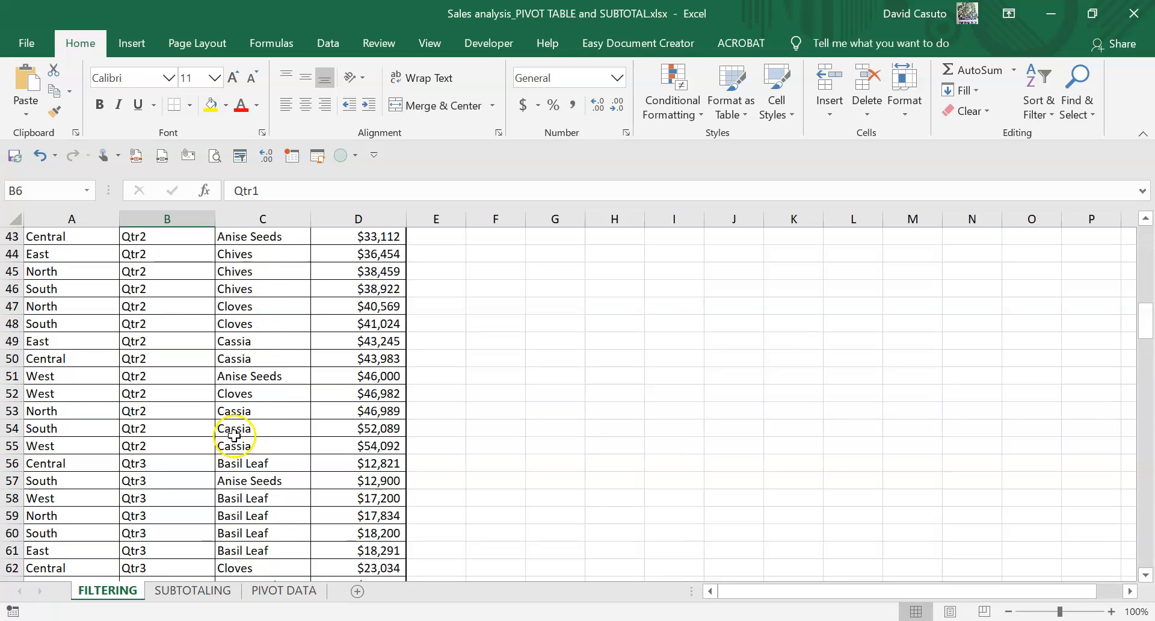
{"action": "scroll", "coordinate": [226, 420], "scroll_direction": "down", "scroll_amount": 1}
{"action": "scroll", "coordinate": [223, 415], "scroll_direction": "up", "scroll_amount": 1}
{"action": "scroll", "coordinate": [224, 415], "scroll_direction": "down", "scroll_amount": 1}
{"action": "scroll", "coordinate": [224, 415], "scroll_direction": "up", "scroll_amount": 1}
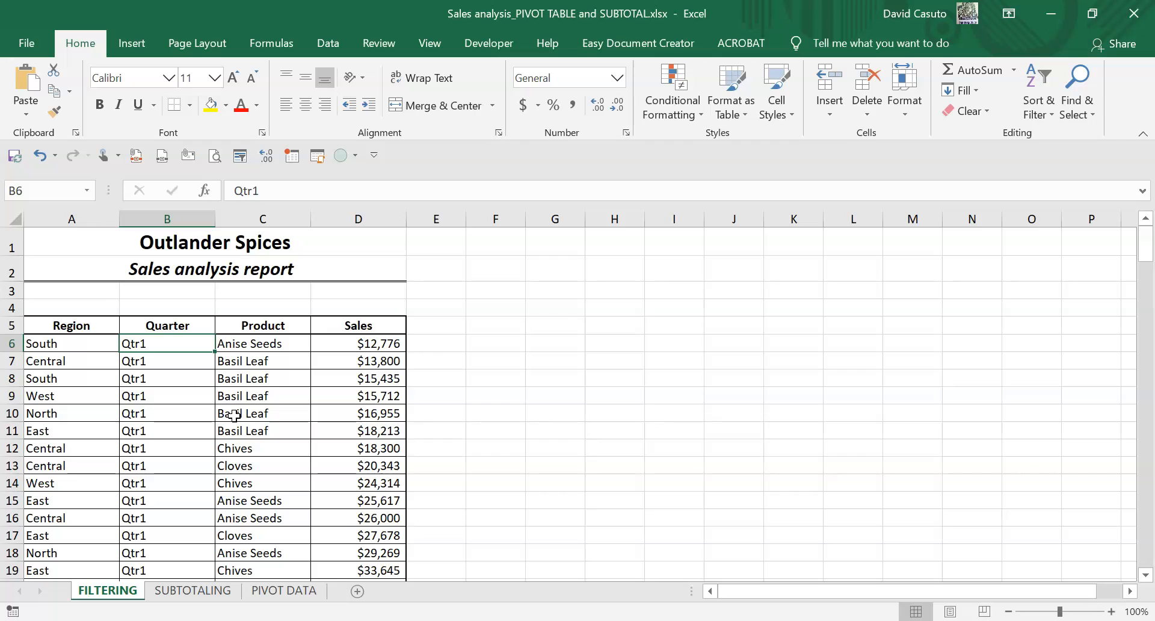
Step: Open a custom sort for the sales table and view the column choices for its first sort level
{"action": "left_click", "coordinate": [263, 377]}
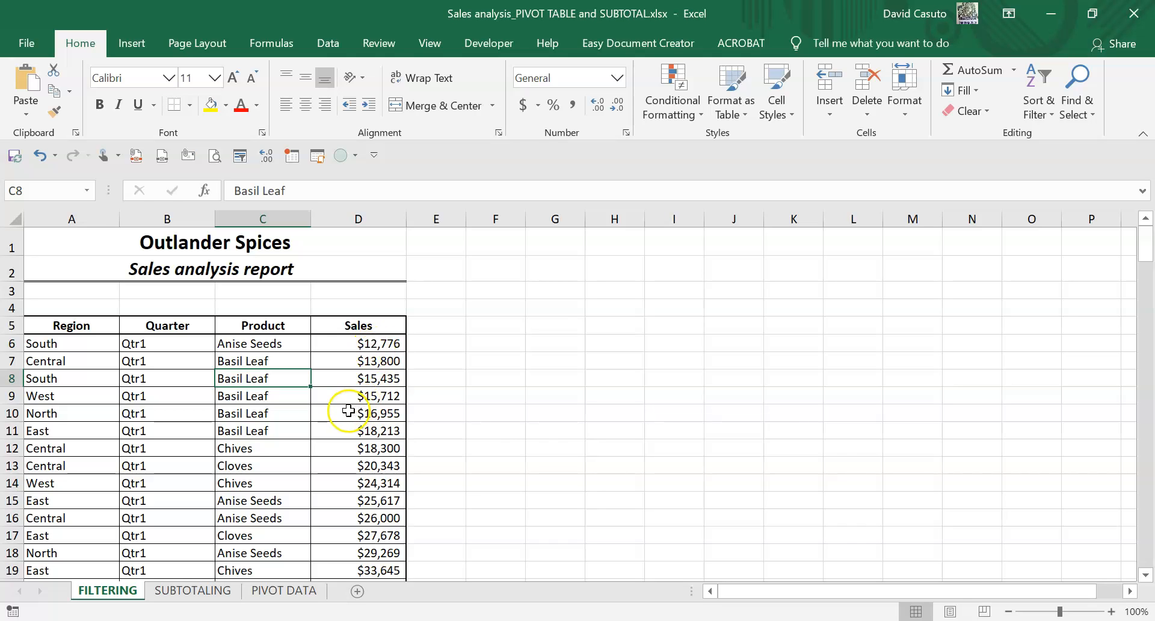
{"action": "scroll", "coordinate": [281, 470], "scroll_direction": "down", "scroll_amount": 1}
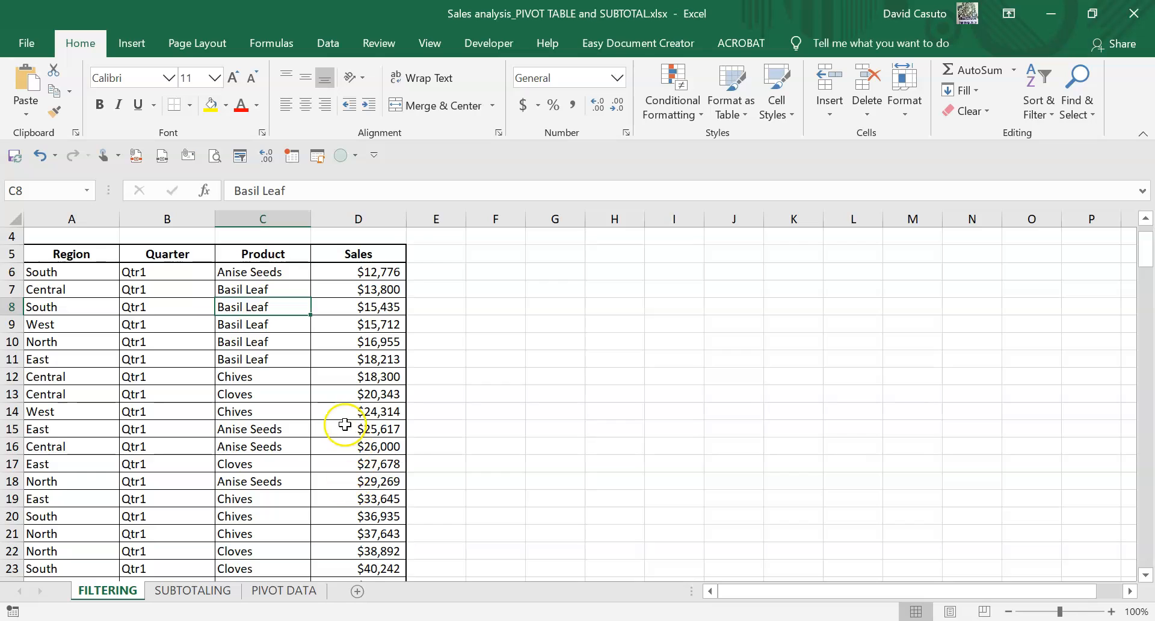
{"action": "scroll", "coordinate": [325, 409], "scroll_direction": "up", "scroll_amount": 1}
{"action": "left_click", "coordinate": [268, 398]}
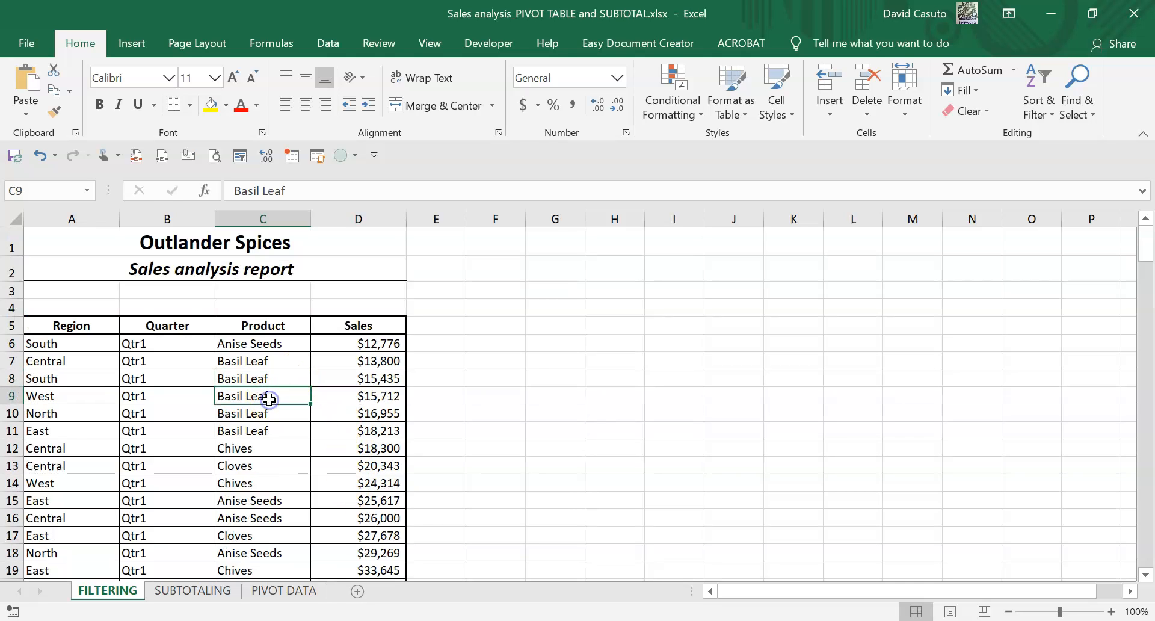
{"action": "left_click", "coordinate": [1038, 96]}
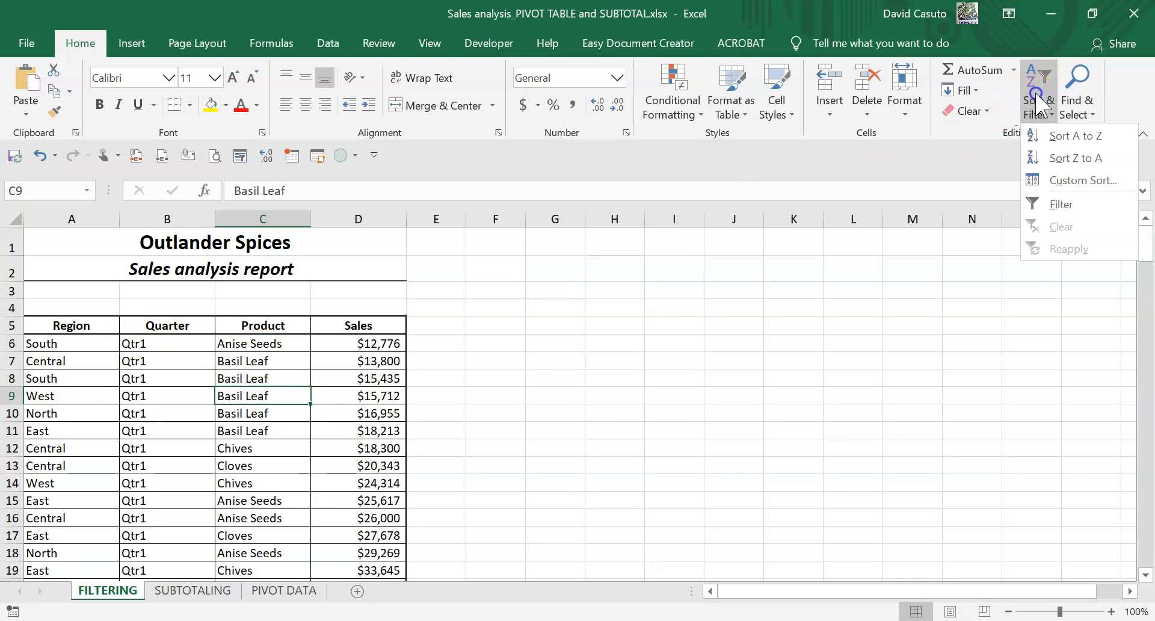
{"action": "left_click", "coordinate": [1059, 180]}
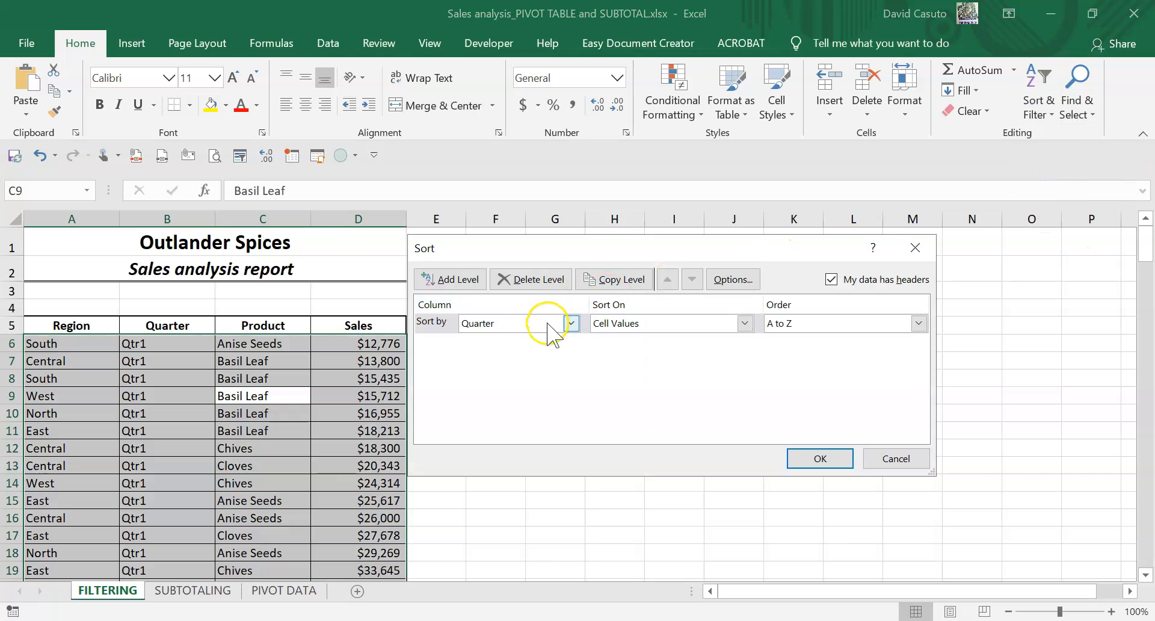
{"action": "left_click", "coordinate": [450, 316]}
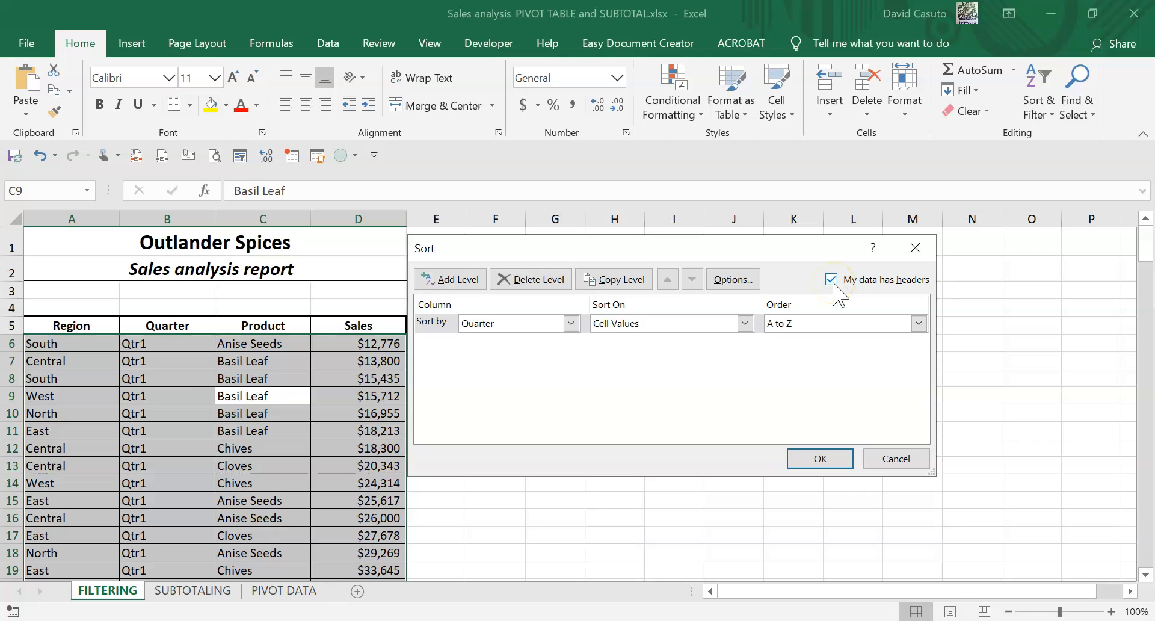
{"action": "left_click", "coordinate": [570, 323]}
{"action": "left_click", "coordinate": [674, 378]}
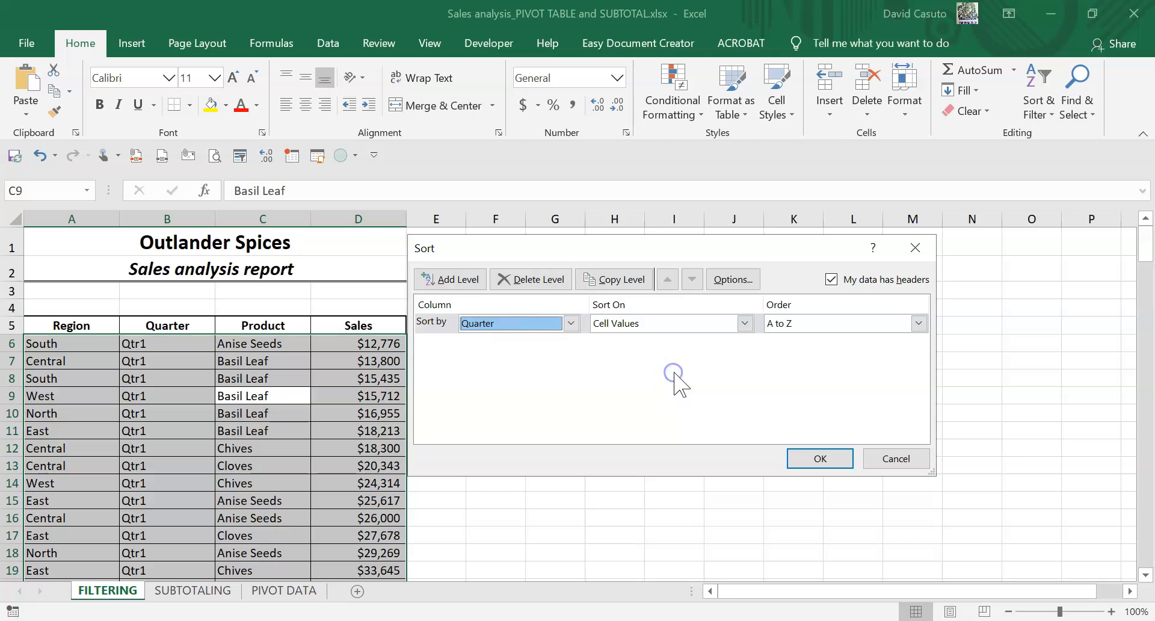
Step: Turn the sort's header-row option off, view the column choices without headers, and turn the option back on
{"action": "left_click", "coordinate": [831, 279]}
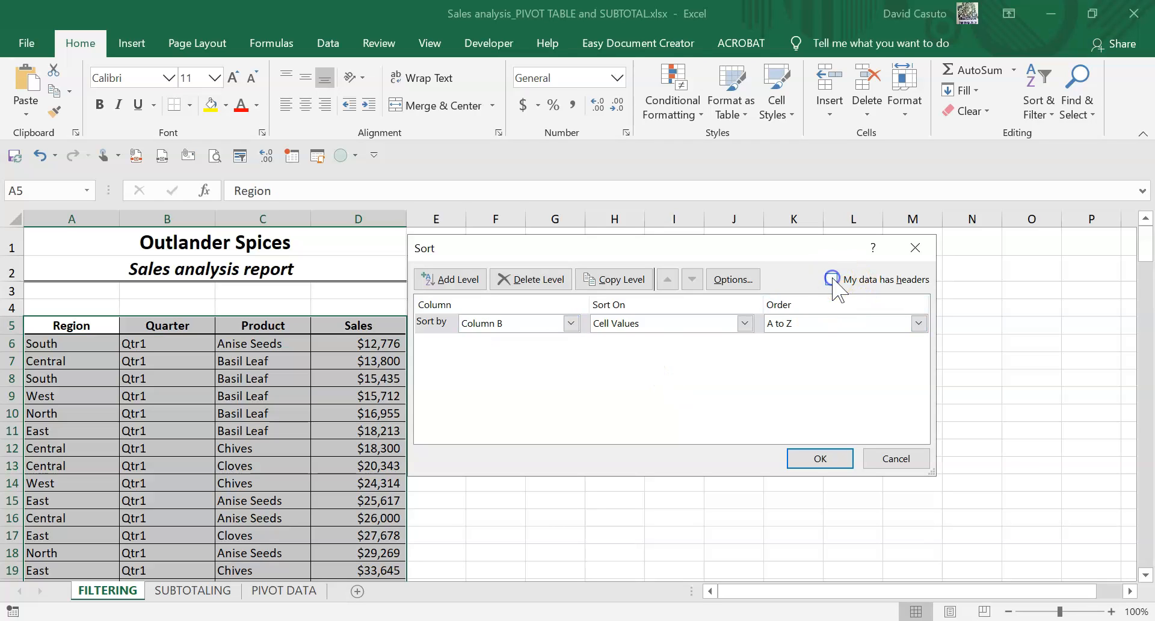
{"action": "left_click", "coordinate": [570, 323]}
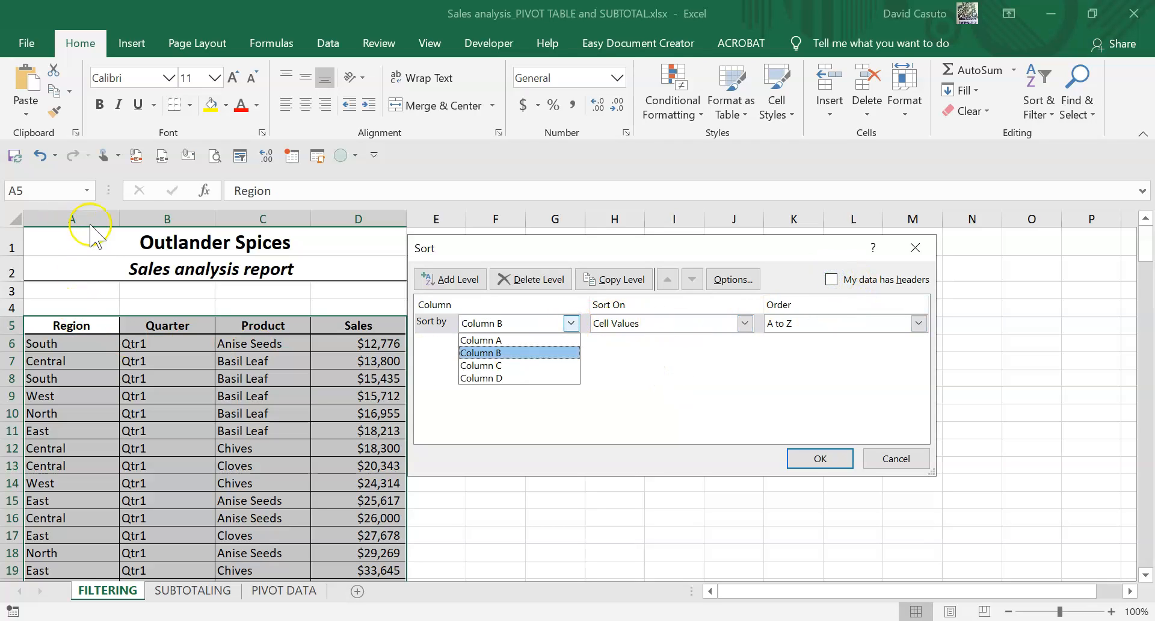
{"action": "left_click", "coordinate": [652, 376]}
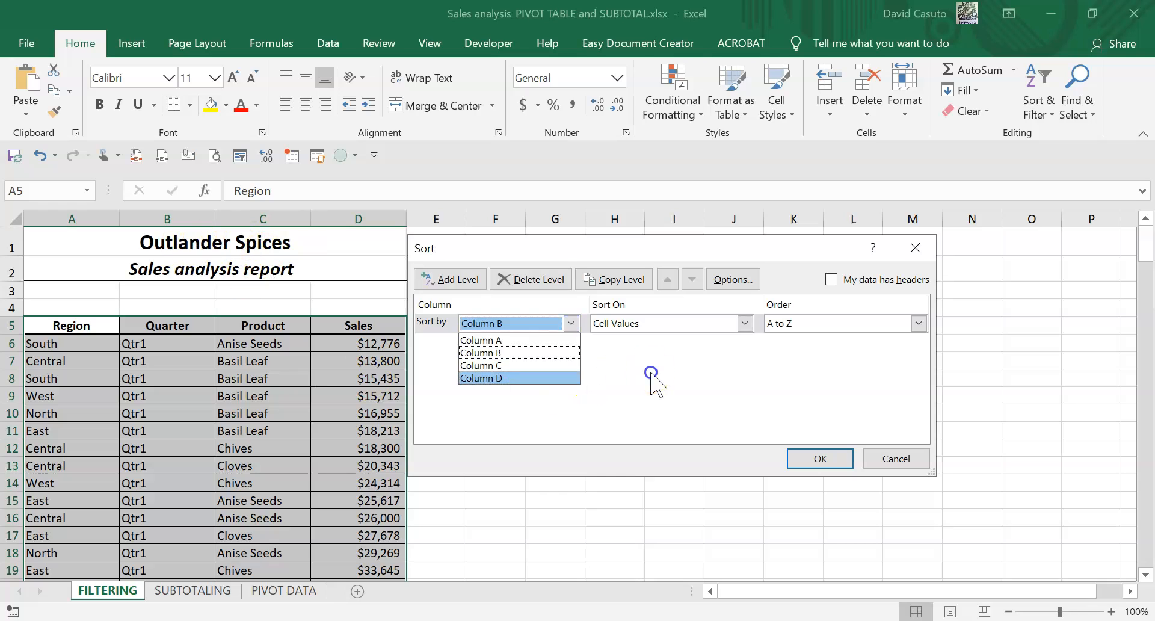
{"action": "left_click", "coordinate": [831, 280]}
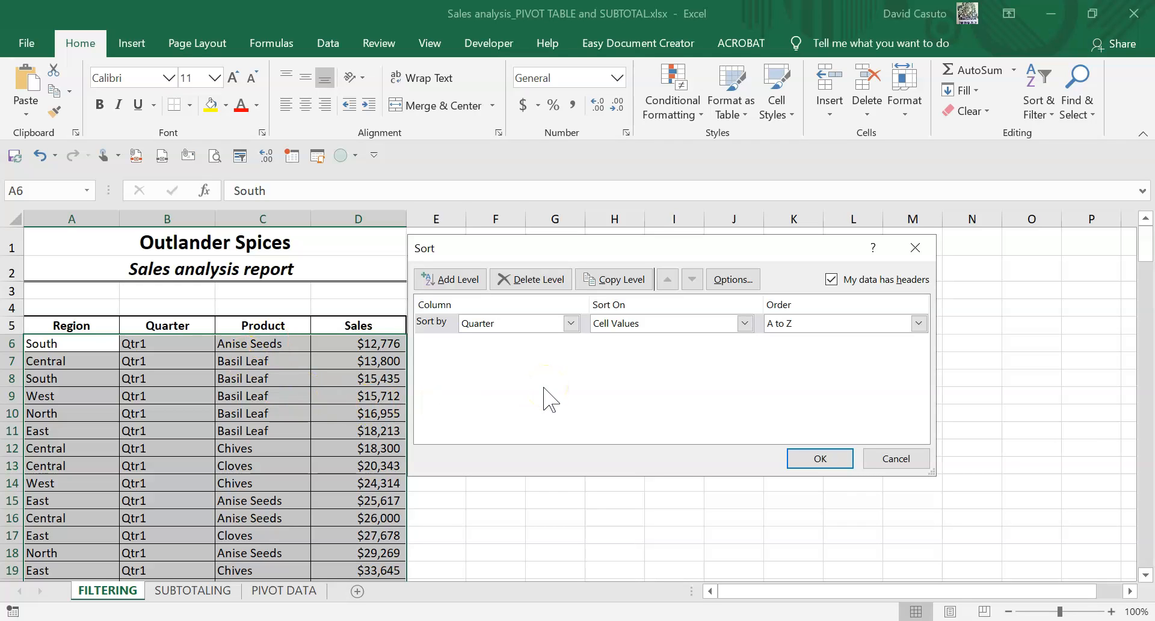
Step: Sort the table by Product from A to Z, with a second level by Sales from smallest to largest
{"action": "left_click", "coordinate": [570, 323]}
{"action": "left_click", "coordinate": [517, 364]}
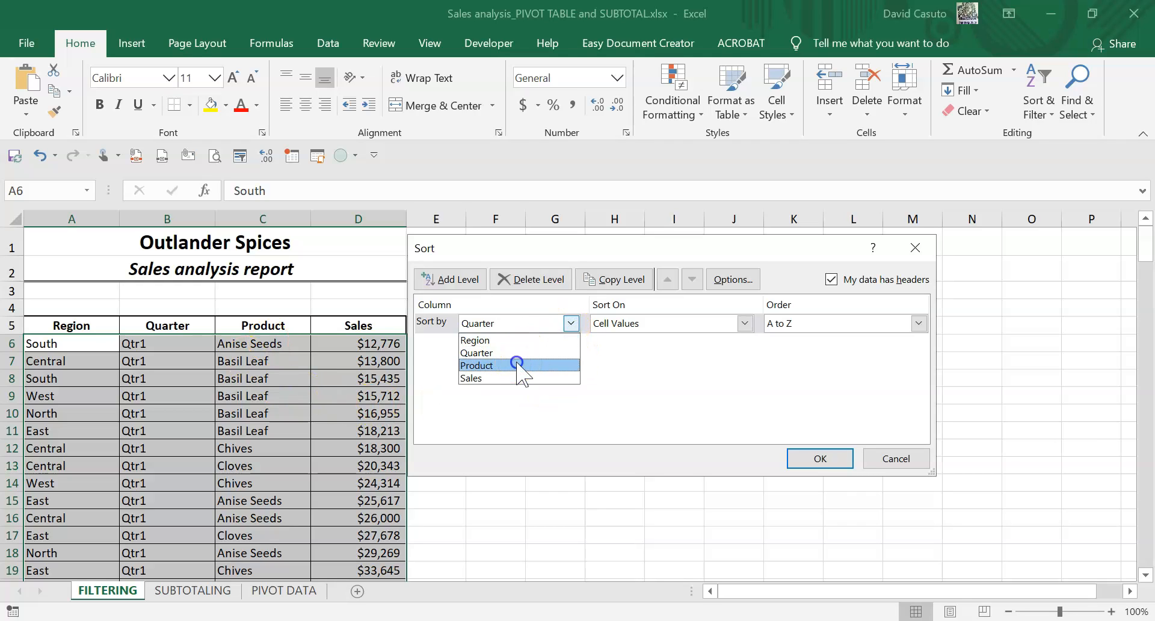
{"action": "left_click", "coordinate": [451, 280]}
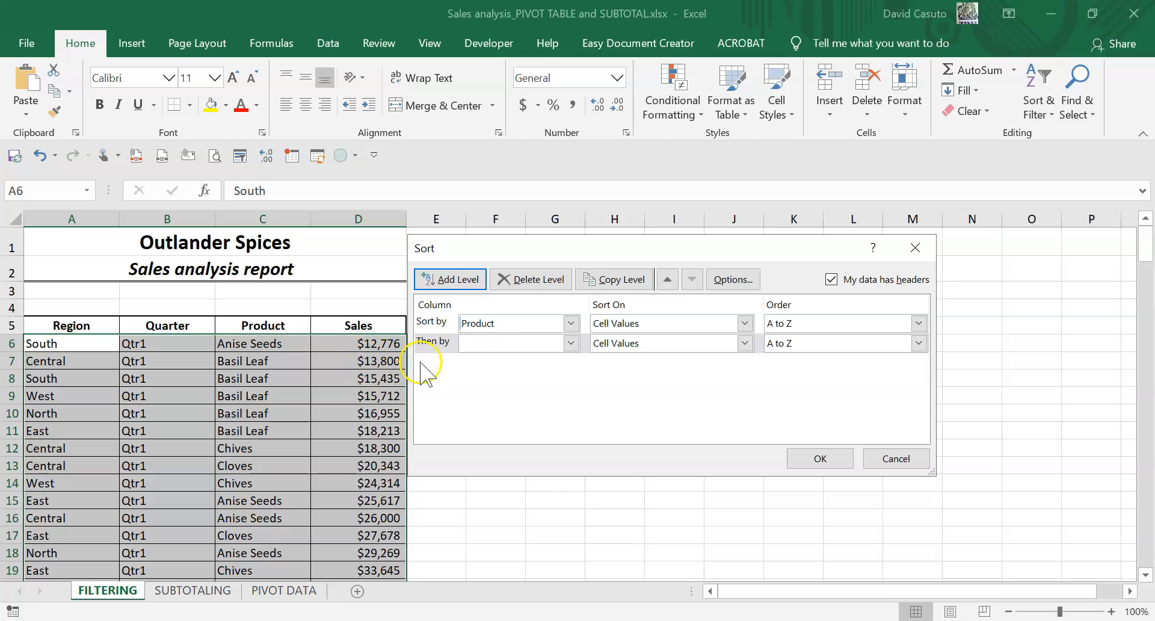
{"action": "left_click", "coordinate": [569, 343]}
{"action": "left_click", "coordinate": [488, 399]}
{"action": "left_click", "coordinate": [571, 343]}
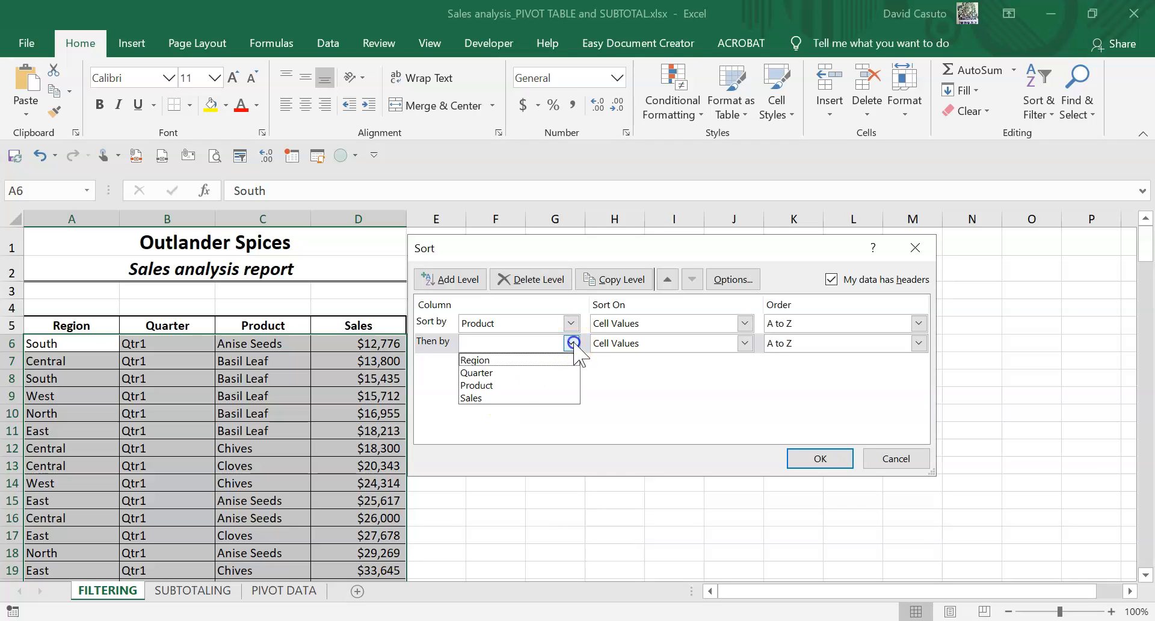
{"action": "left_click", "coordinate": [518, 399]}
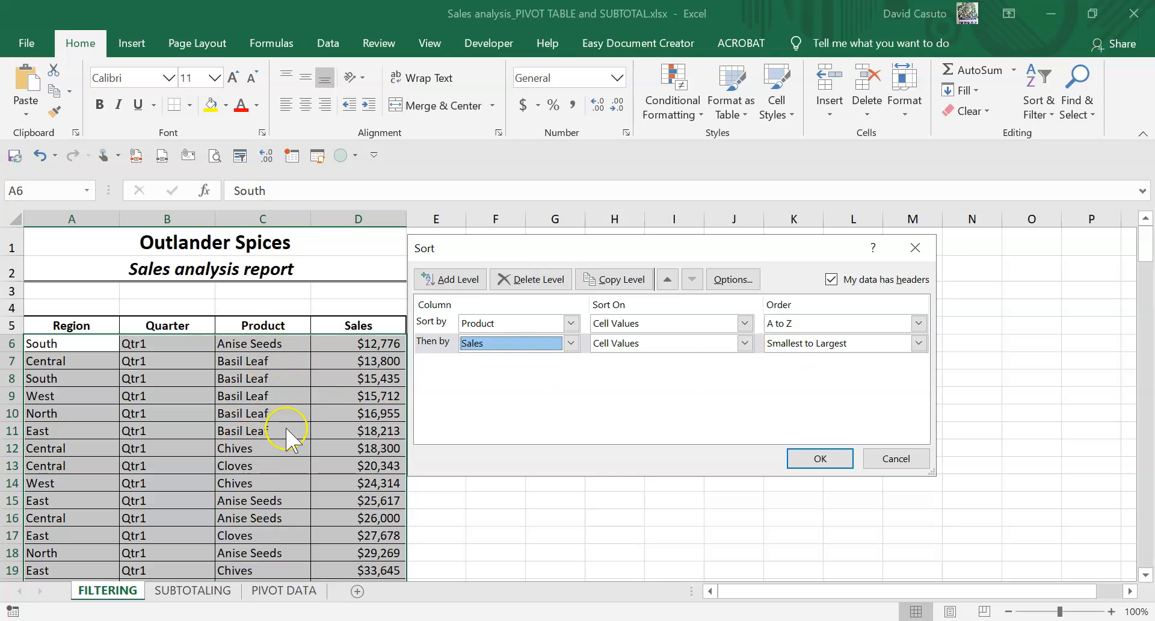
{"action": "left_click", "coordinate": [809, 459]}
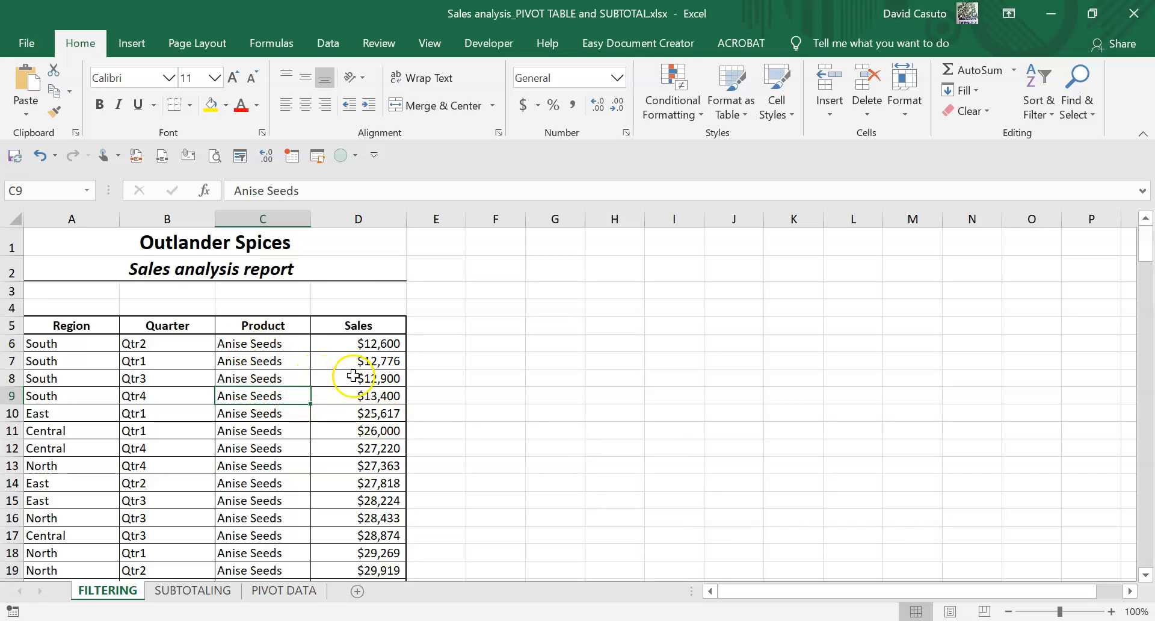
Step: Examine how the sales amounts are ordered within each product, especially where Anise Seeds changes to Basil Leaf
{"action": "scroll", "coordinate": [349, 374], "scroll_direction": "down", "scroll_amount": 2}
{"action": "scroll", "coordinate": [355, 348], "scroll_direction": "up", "scroll_amount": 2}
{"action": "scroll", "coordinate": [370, 400], "scroll_direction": "down", "scroll_amount": 1}
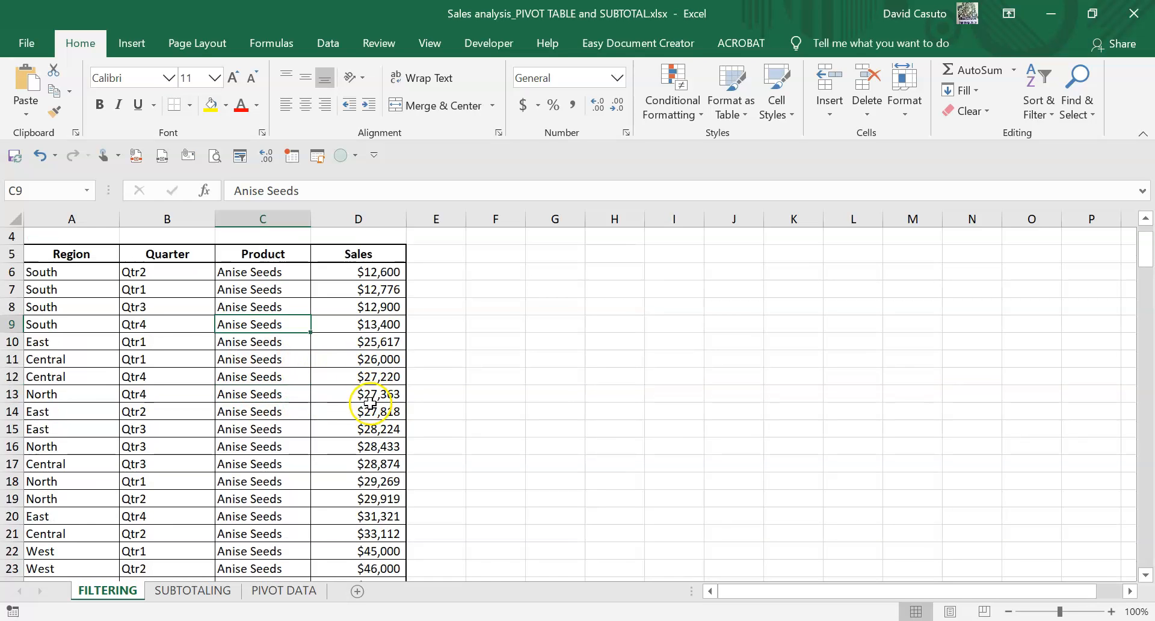
{"action": "scroll", "coordinate": [370, 402], "scroll_direction": "down", "scroll_amount": 3}
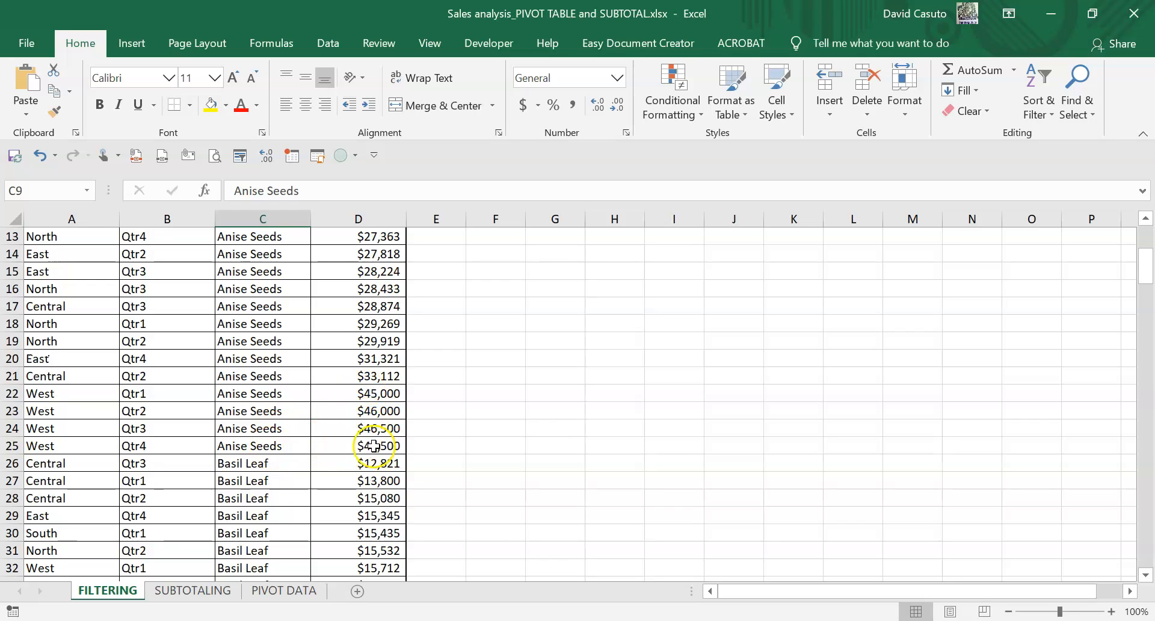
{"action": "left_click", "coordinate": [368, 447]}
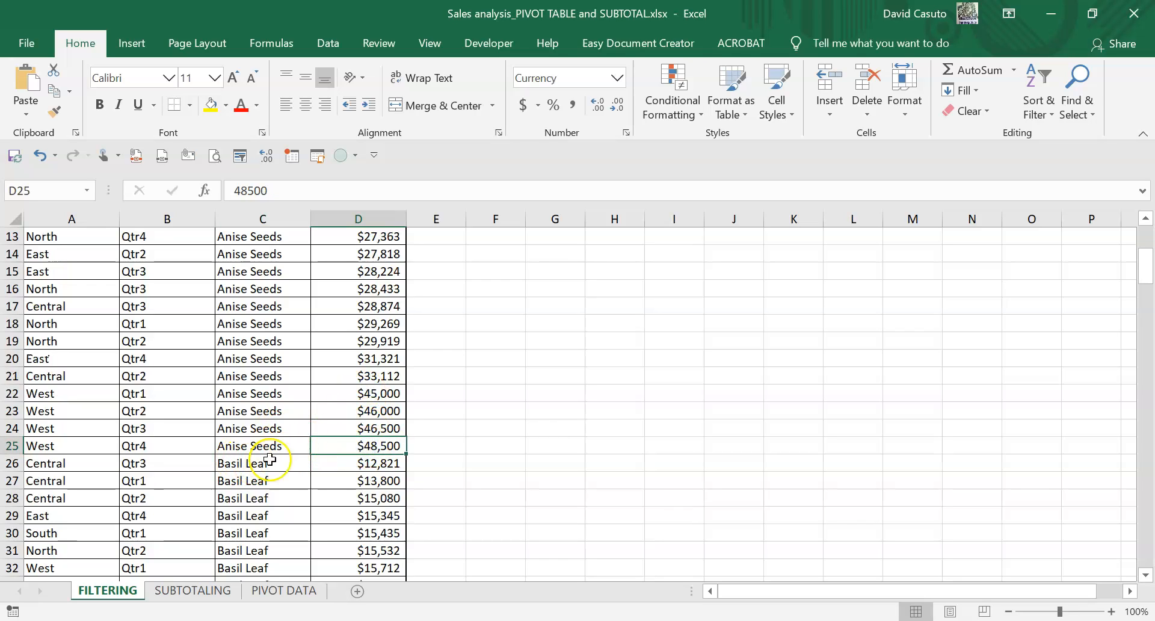
{"action": "scroll", "coordinate": [323, 448], "scroll_direction": "down", "scroll_amount": 1}
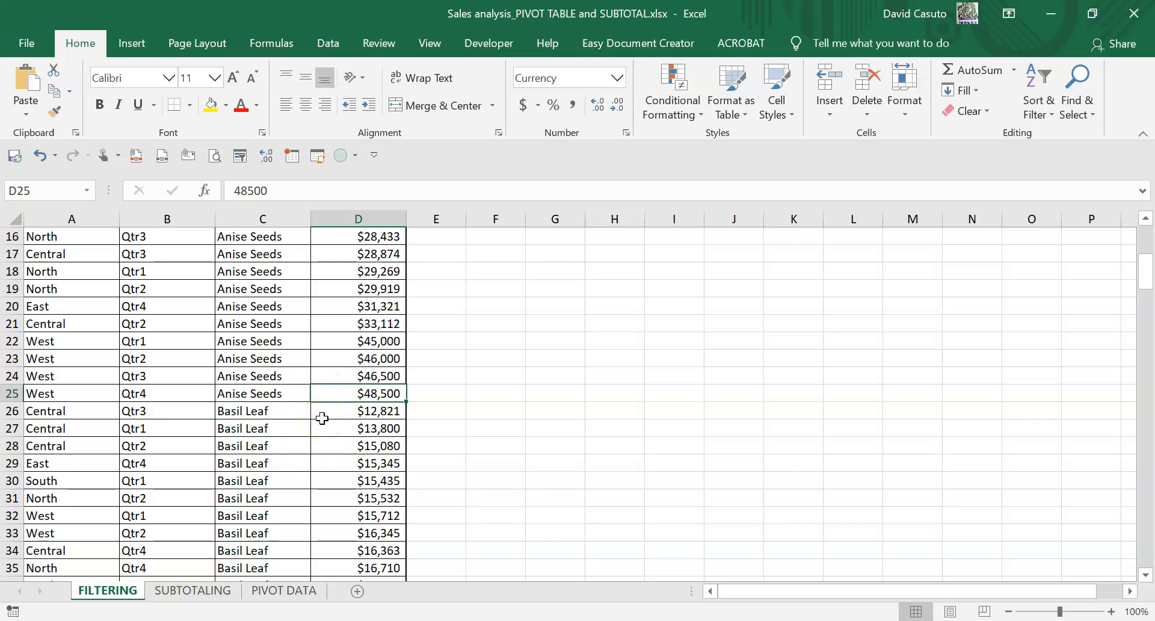
{"action": "scroll", "coordinate": [291, 427], "scroll_direction": "up", "scroll_amount": 3}
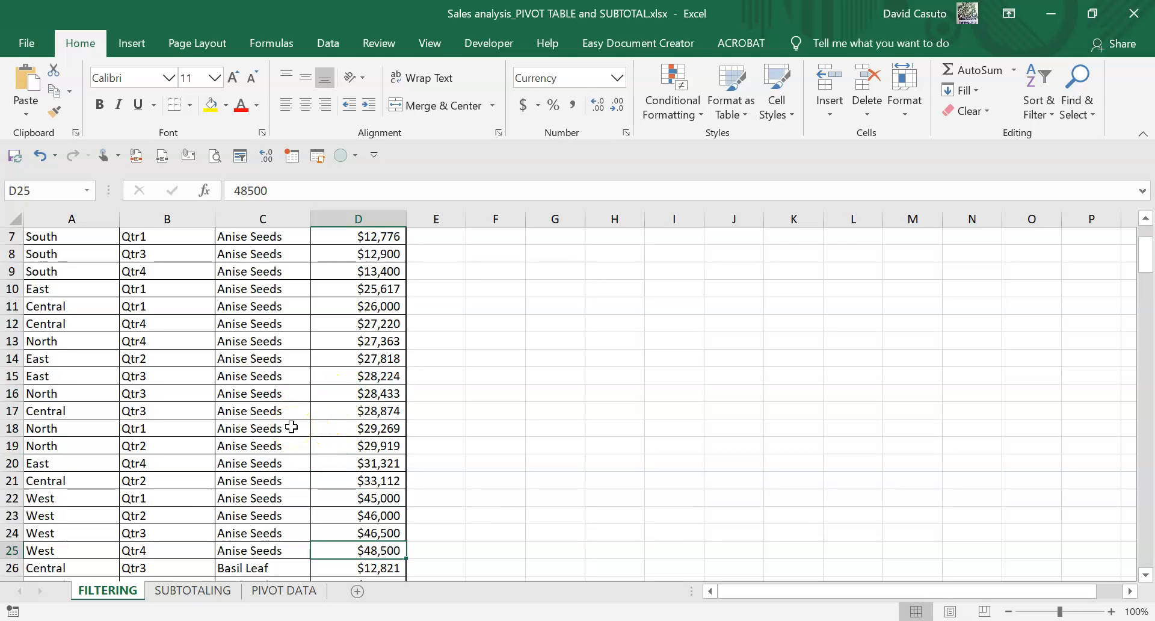
{"action": "scroll", "coordinate": [285, 436], "scroll_direction": "up", "scroll_amount": 2}
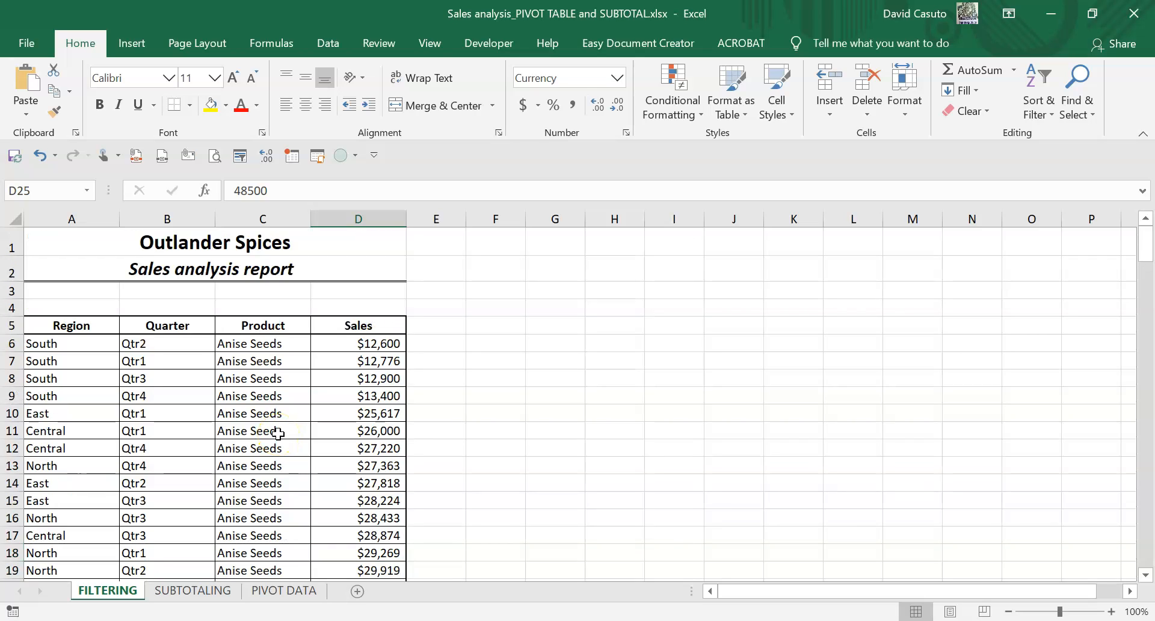
{"action": "left_click", "coordinate": [259, 432]}
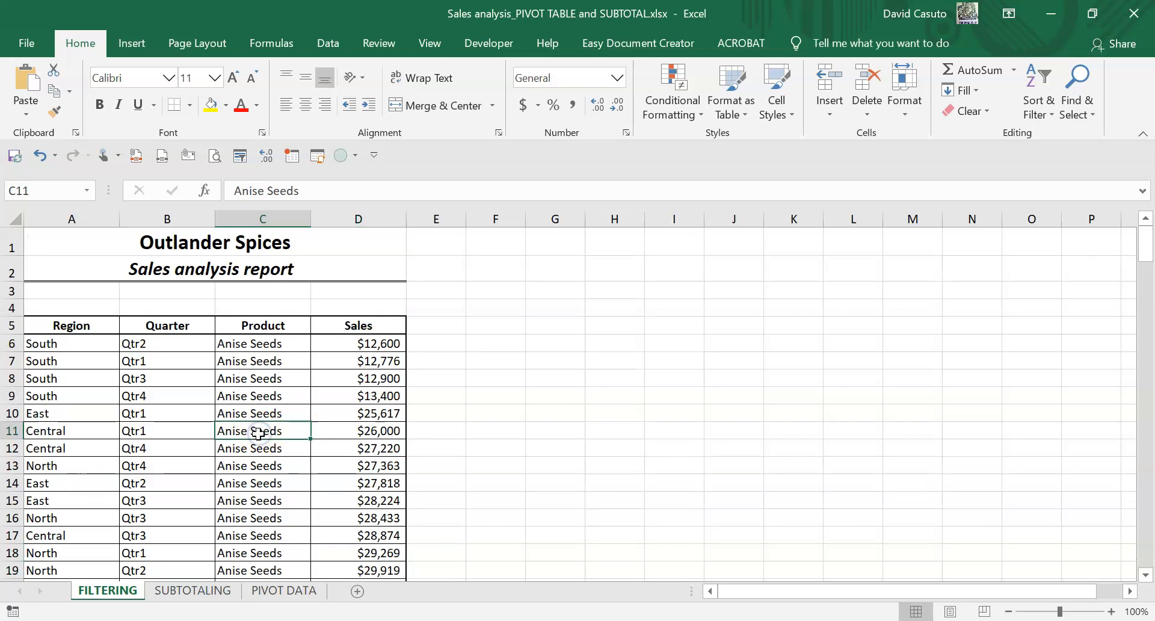
{"action": "scroll", "coordinate": [297, 456], "scroll_direction": "down", "scroll_amount": 1}
{"action": "scroll", "coordinate": [297, 456], "scroll_direction": "up", "scroll_amount": 1}
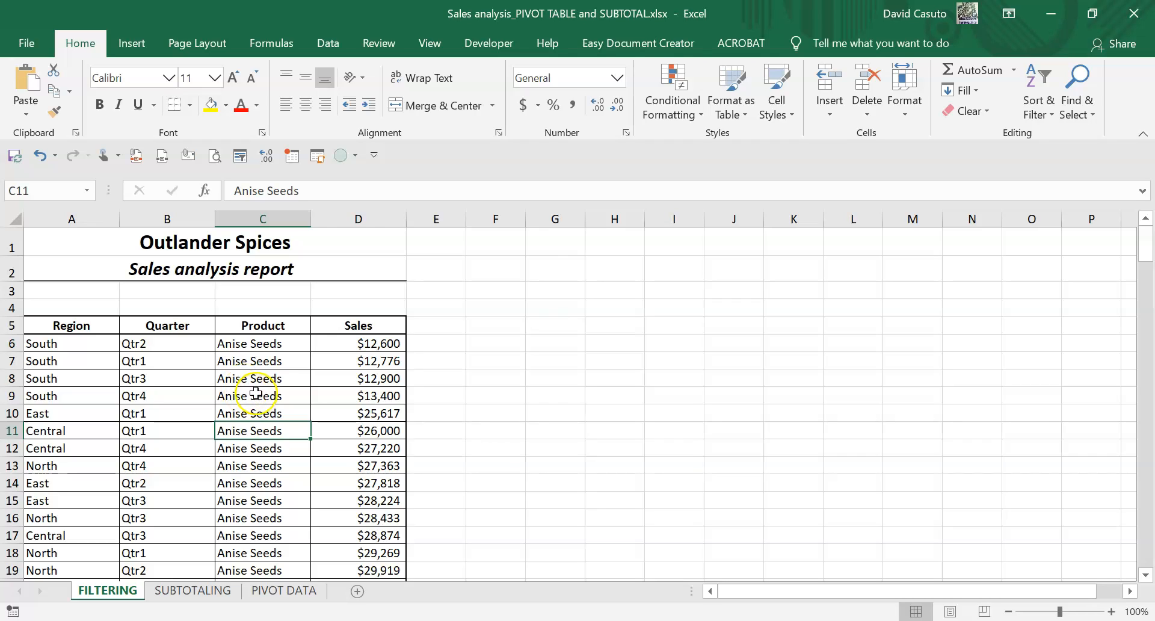
Step: Turn on filtering for the sales table's header row
{"action": "left_click", "coordinate": [234, 381]}
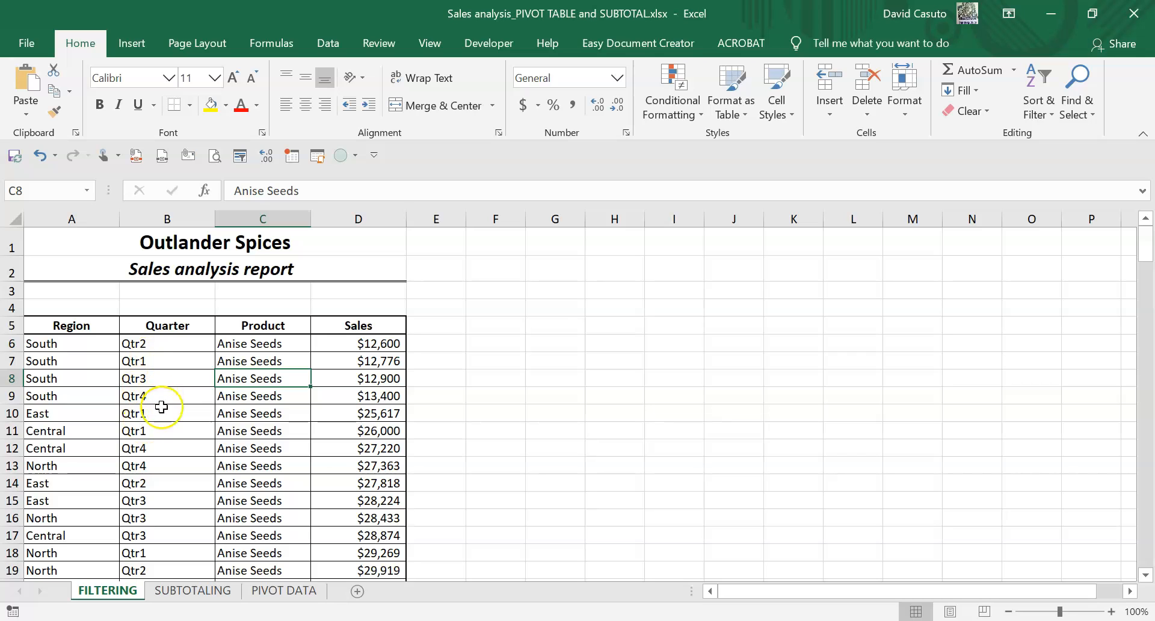
{"action": "scroll", "coordinate": [192, 448], "scroll_direction": "down", "scroll_amount": 7}
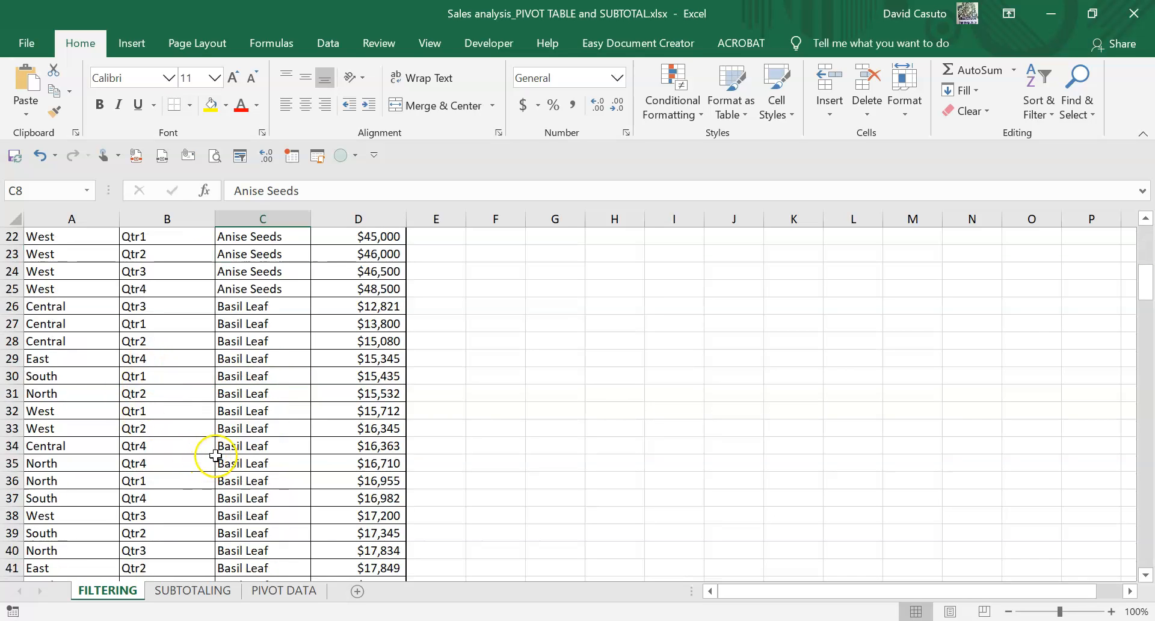
{"action": "scroll", "coordinate": [216, 456], "scroll_direction": "up", "scroll_amount": 7}
{"action": "left_click", "coordinate": [164, 433]}
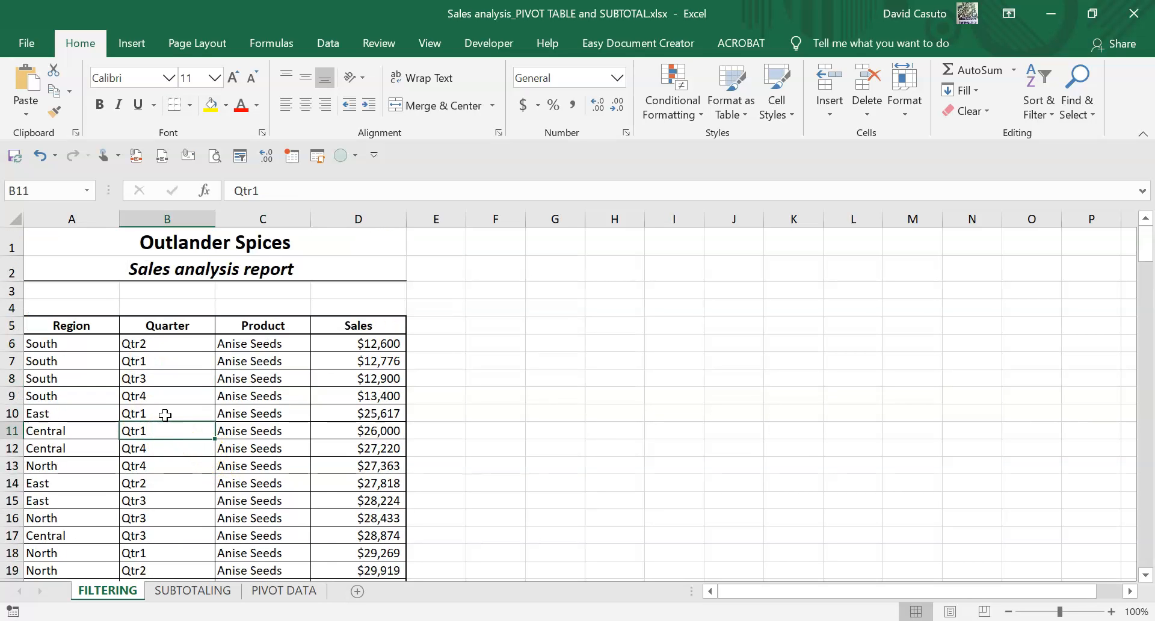
{"action": "left_click", "coordinate": [328, 45]}
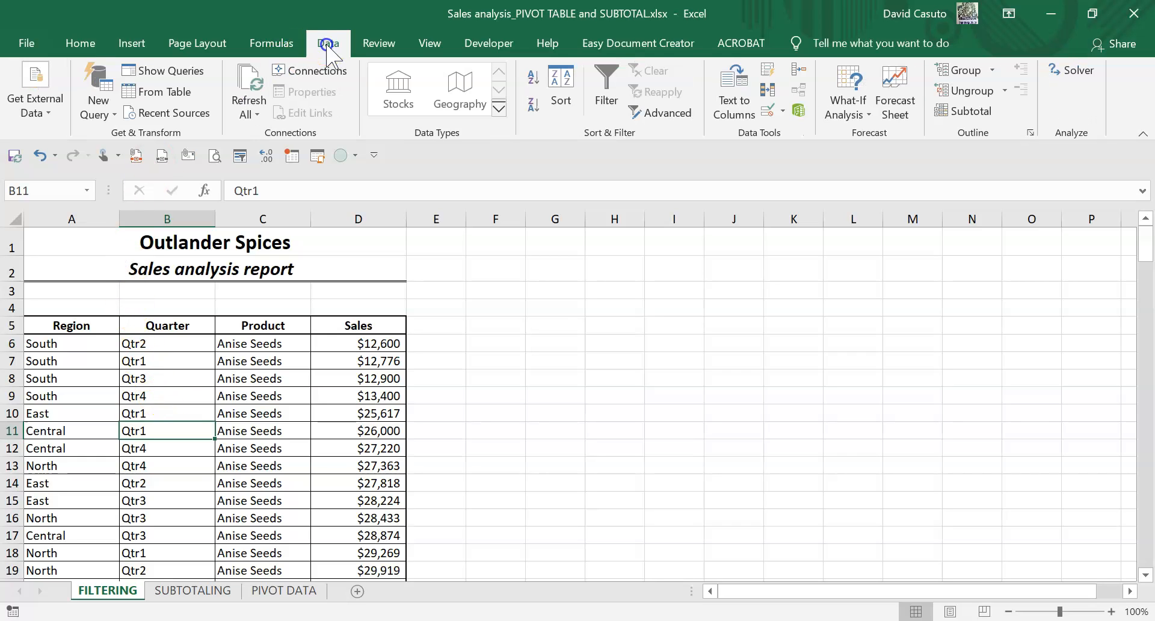
{"action": "left_click", "coordinate": [608, 90]}
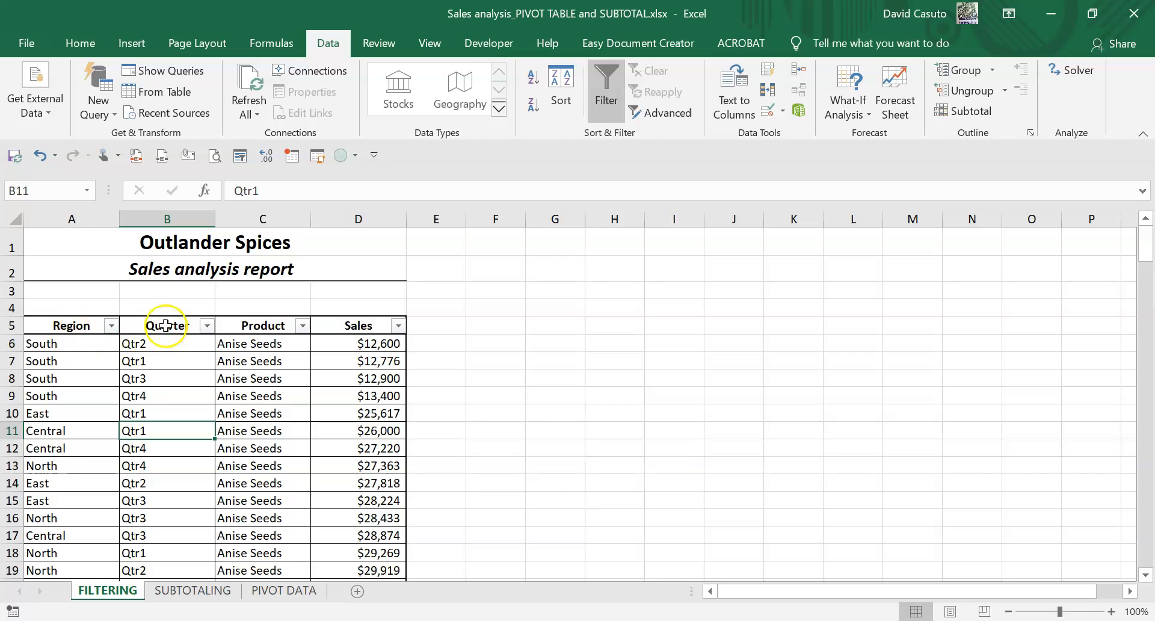
Step: Filter the Quarter column to show only Qtr1 and Qtr2
{"action": "left_click", "coordinate": [207, 327]}
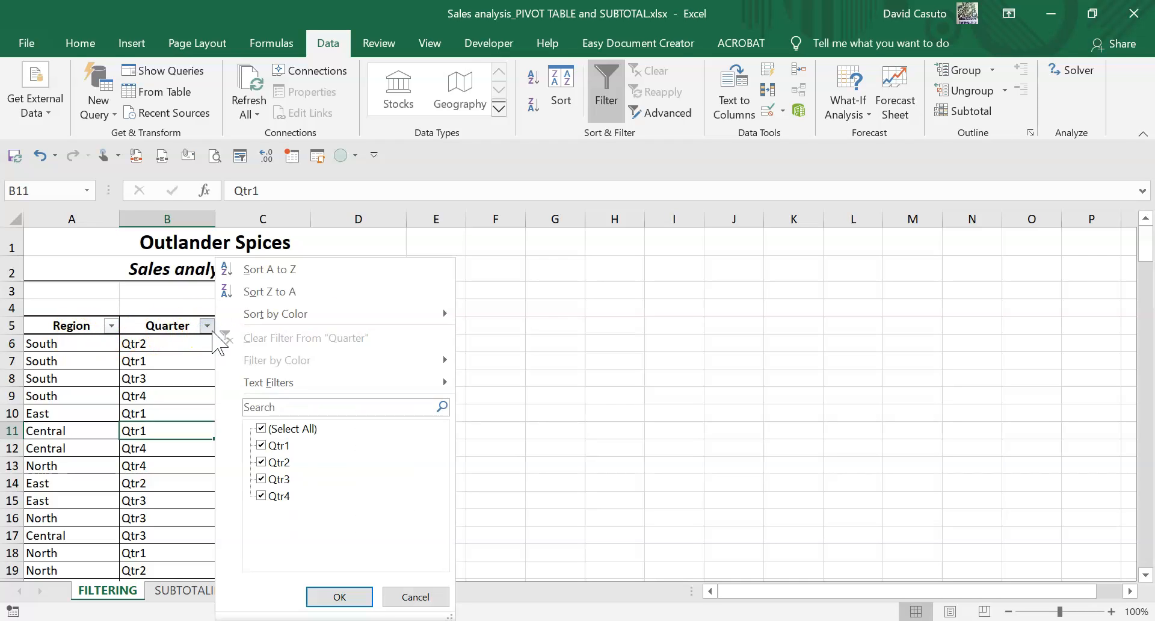
{"action": "left_click", "coordinate": [260, 480]}
{"action": "left_click", "coordinate": [261, 496]}
{"action": "left_click", "coordinate": [343, 597]}
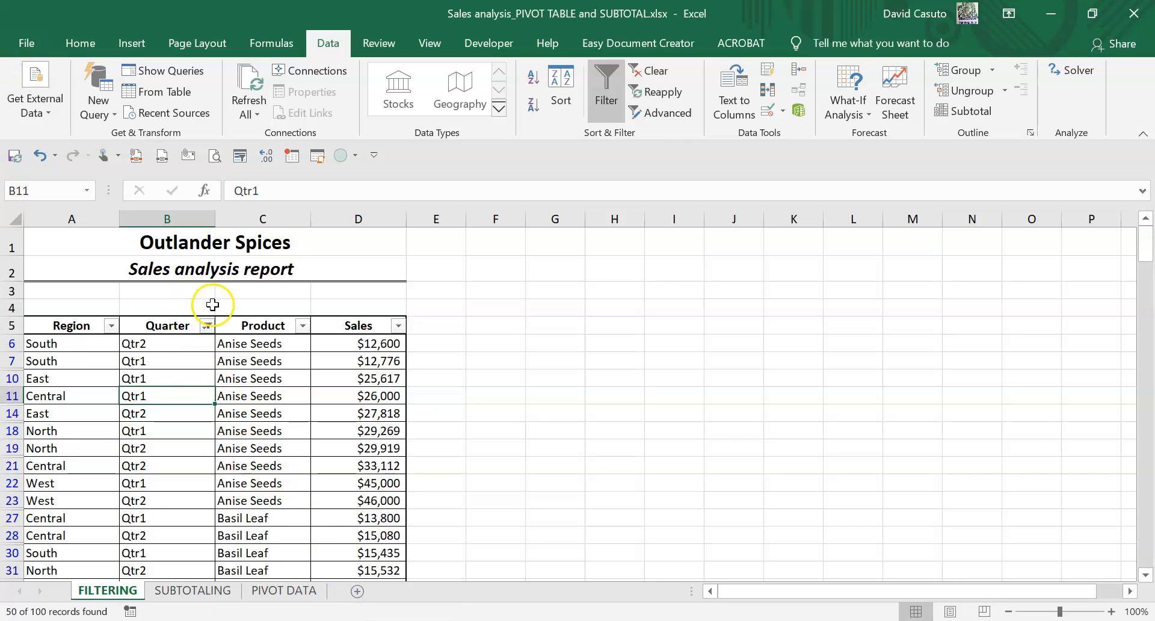
Step: Filter the Product column to show only Anise Seeds and Basil Leaf, and look through the filtered rows
{"action": "left_click", "coordinate": [303, 324]}
{"action": "left_click", "coordinate": [101, 479]}
{"action": "left_click", "coordinate": [100, 496]}
{"action": "left_click", "coordinate": [99, 512]}
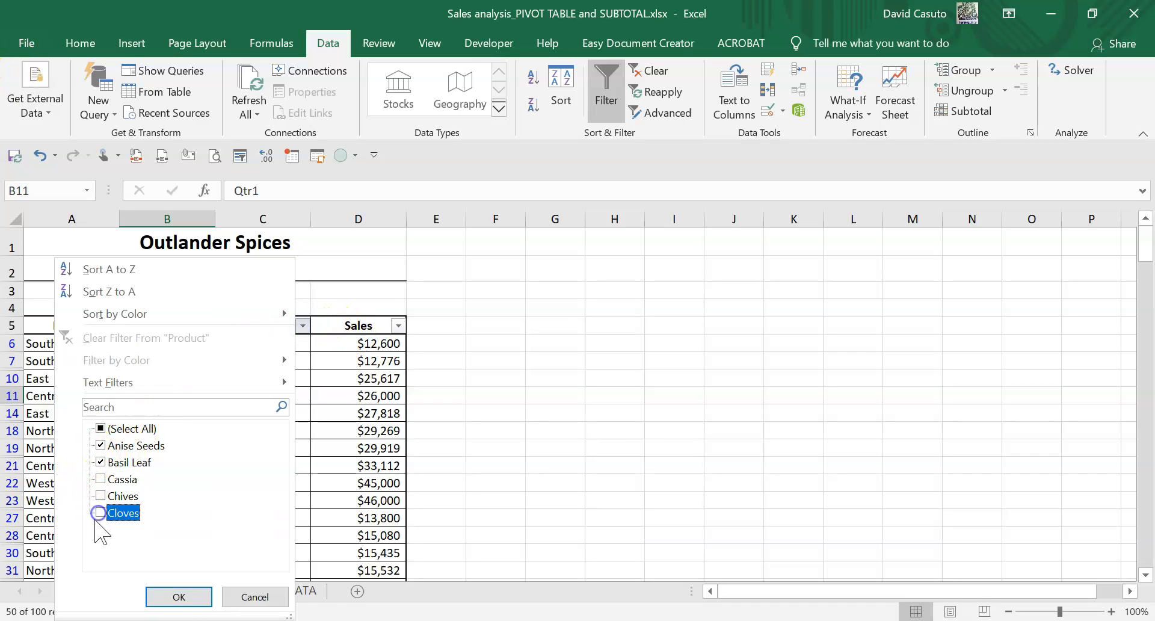
{"action": "left_click", "coordinate": [179, 596]}
{"action": "scroll", "coordinate": [225, 444], "scroll_direction": "down", "scroll_amount": 3}
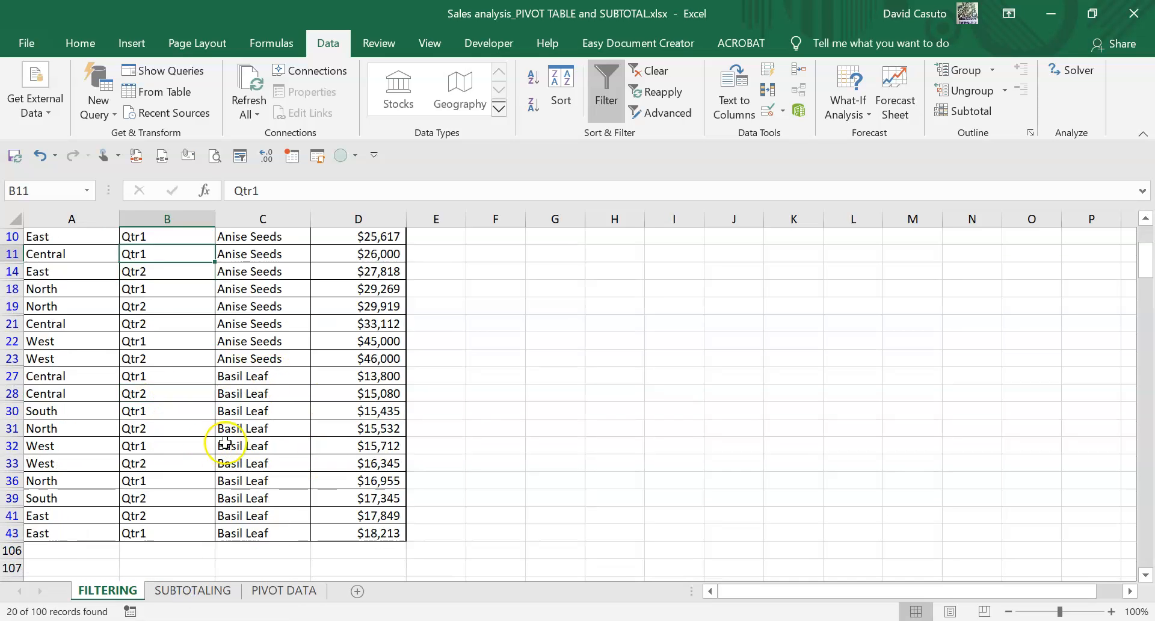
{"action": "scroll", "coordinate": [229, 439], "scroll_direction": "up", "scroll_amount": 3}
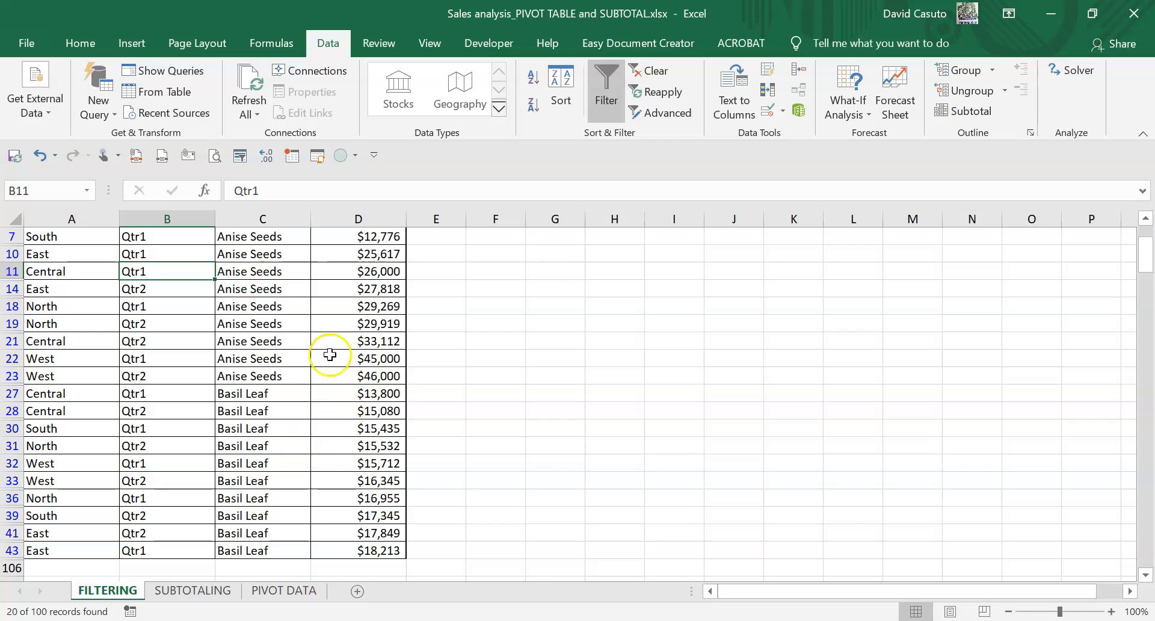
{"action": "scroll", "coordinate": [409, 369], "scroll_direction": "up", "scroll_amount": 2}
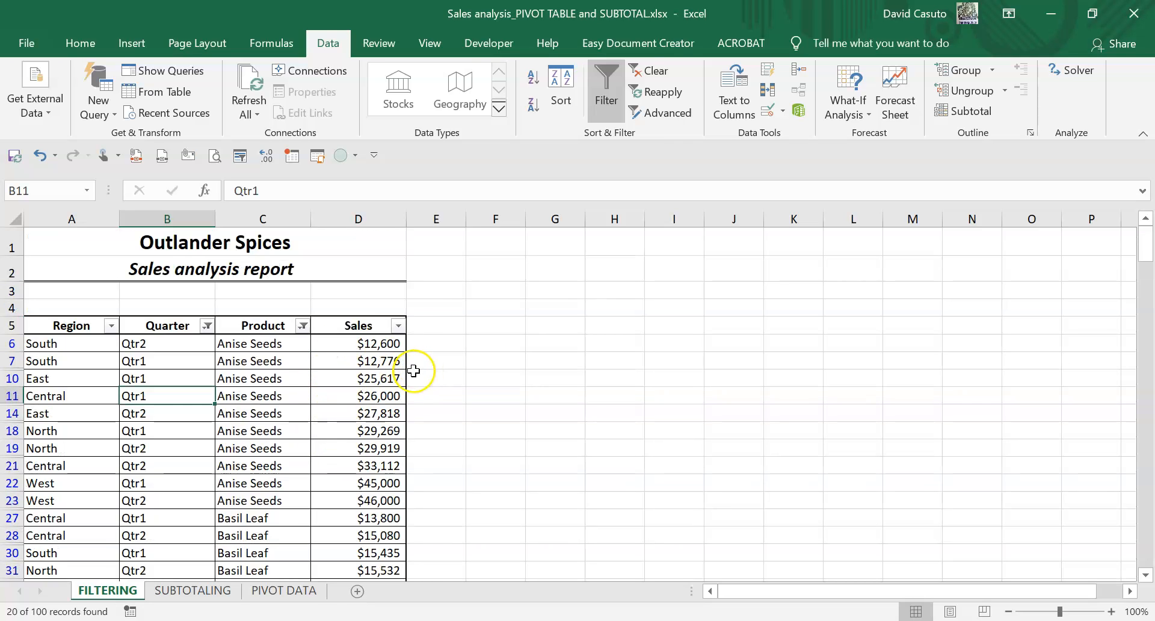
Step: Apply a number filter to the Sales column for amounts greater than 30000
{"action": "left_click", "coordinate": [398, 326]}
{"action": "left_click_drag", "start_coordinate": [375, 463], "coordinate": [379, 422]}
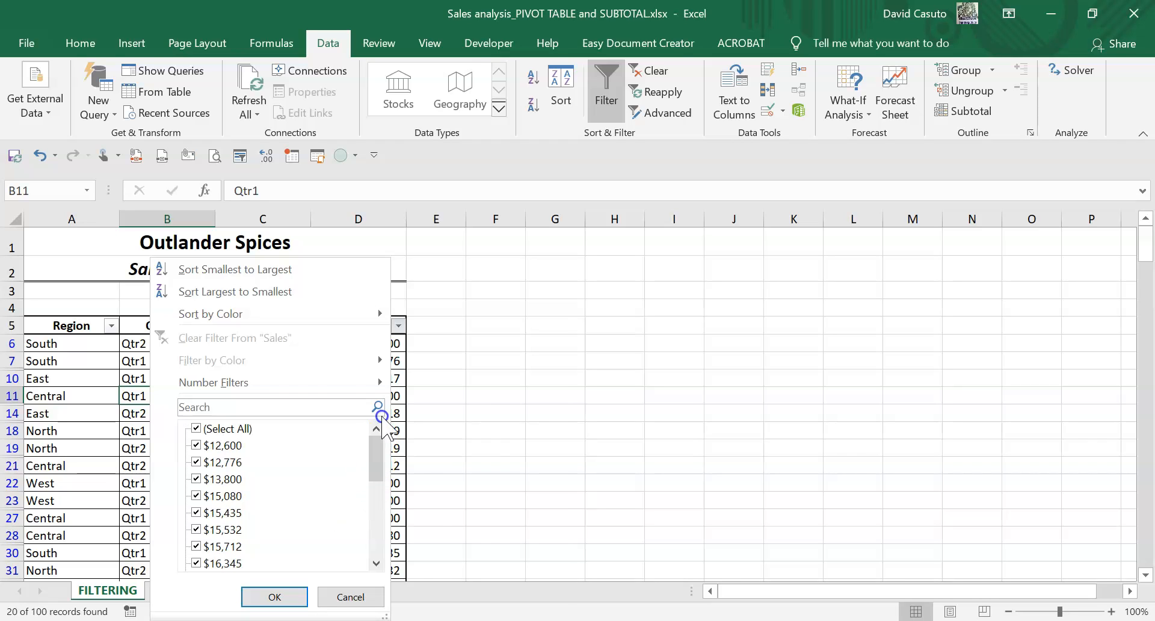
{"action": "mouse_move", "coordinate": [373, 383]}
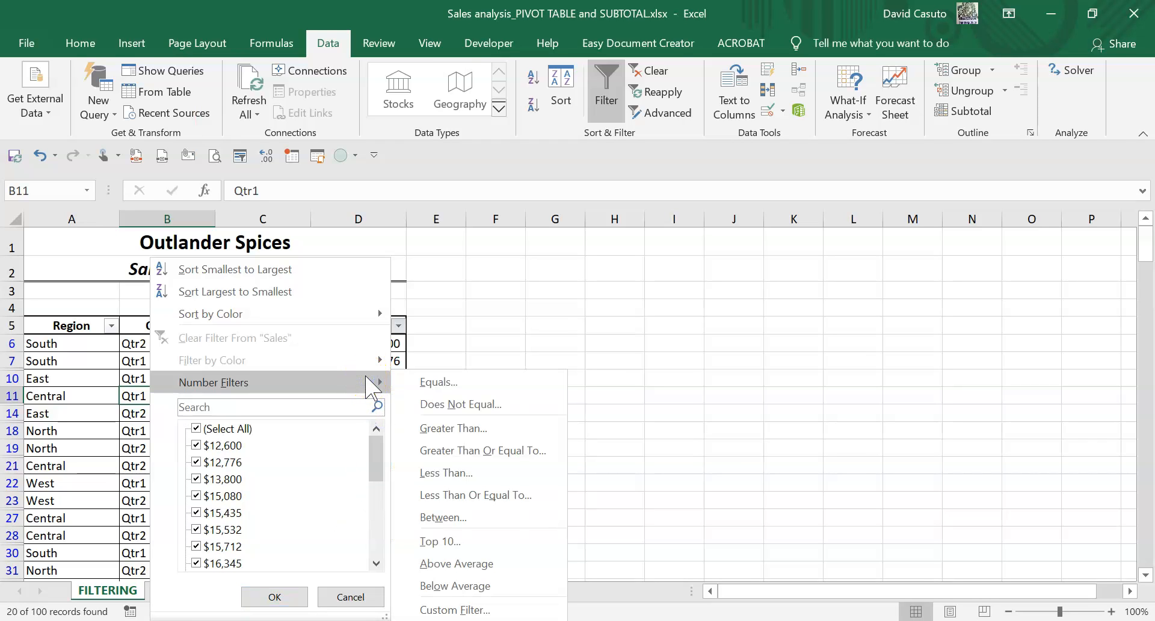
{"action": "left_click", "coordinate": [337, 383]}
{"action": "left_click", "coordinate": [438, 429]}
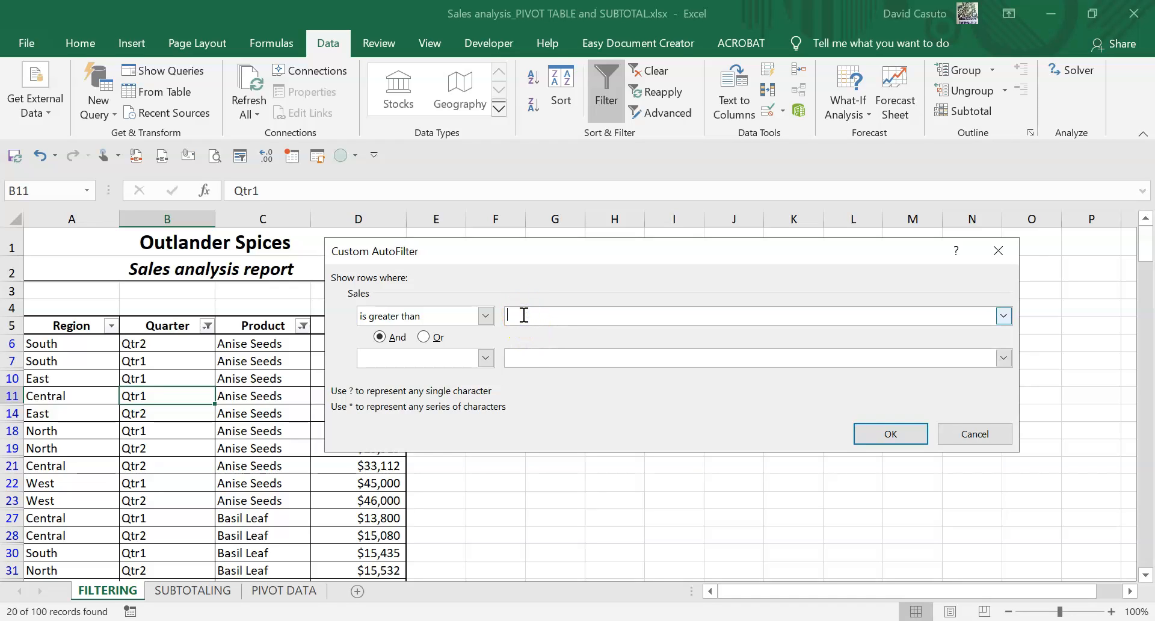
{"action": "type", "text": "30000"}
{"action": "left_click", "coordinate": [868, 435]}
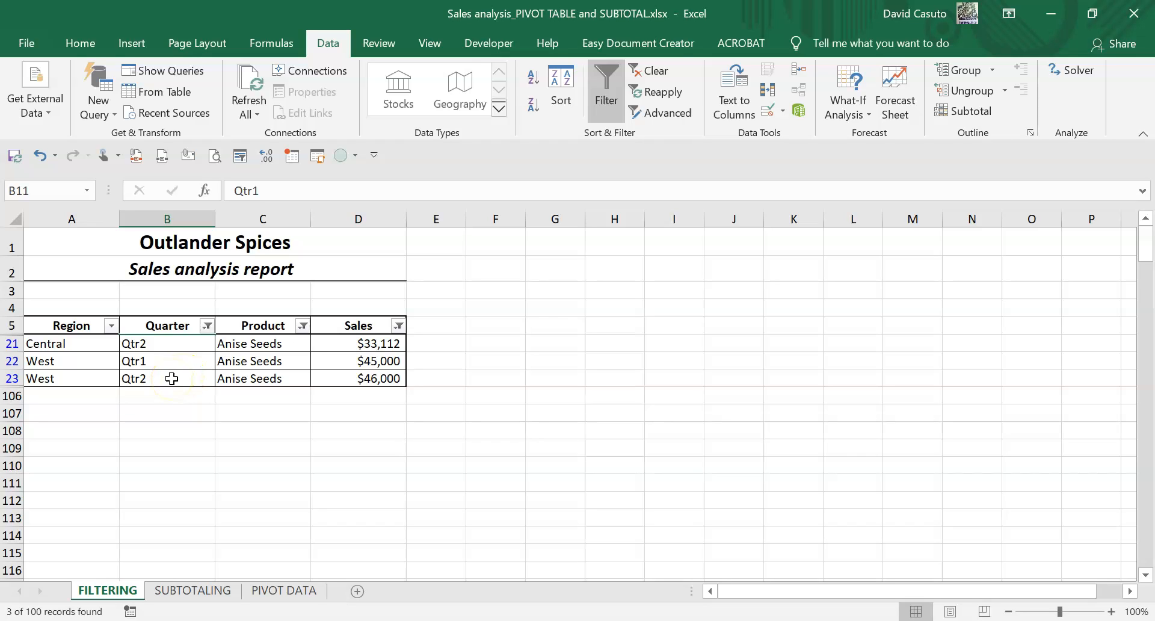
Step: Clear the Quarter, Product and Sales filters from the sales table and look through the full list
{"action": "left_click", "coordinate": [255, 364]}
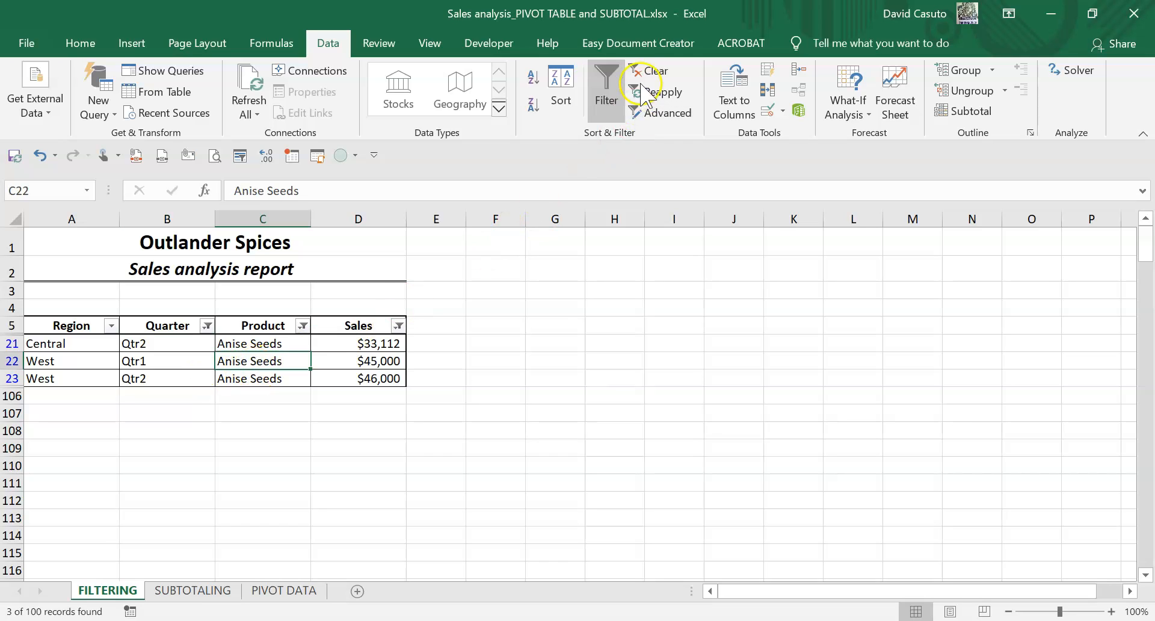
{"action": "left_click", "coordinate": [605, 84]}
{"action": "left_click", "coordinate": [252, 399]}
{"action": "scroll", "coordinate": [175, 391], "scroll_direction": "down", "scroll_amount": 3}
{"action": "scroll", "coordinate": [193, 392], "scroll_direction": "up", "scroll_amount": 3}
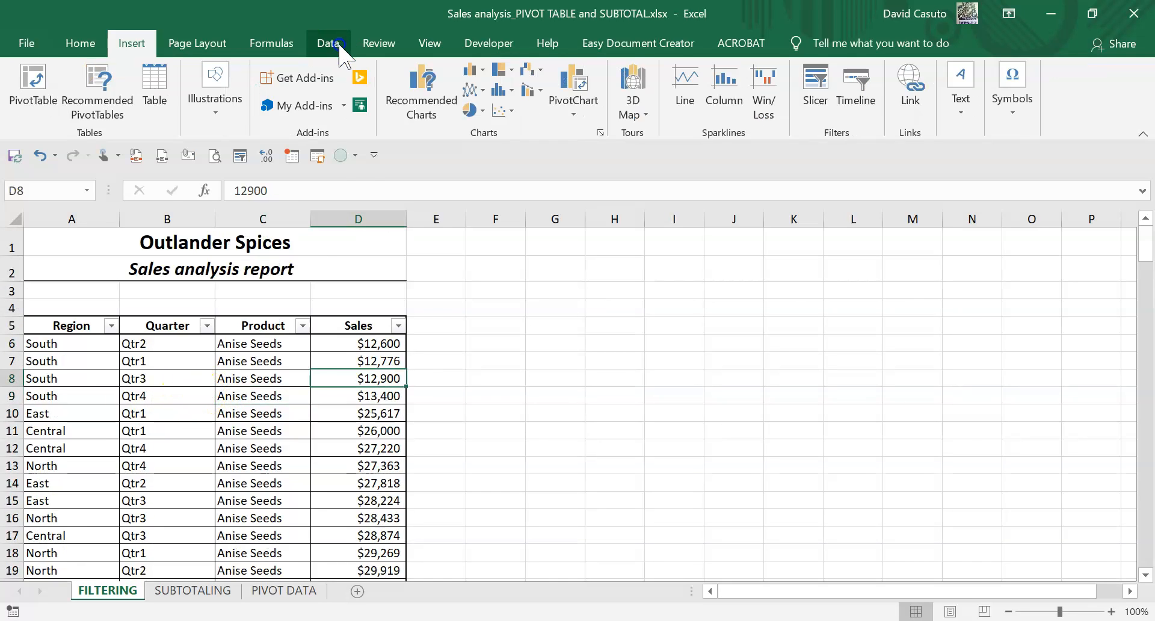
{"action": "left_click", "coordinate": [338, 44]}
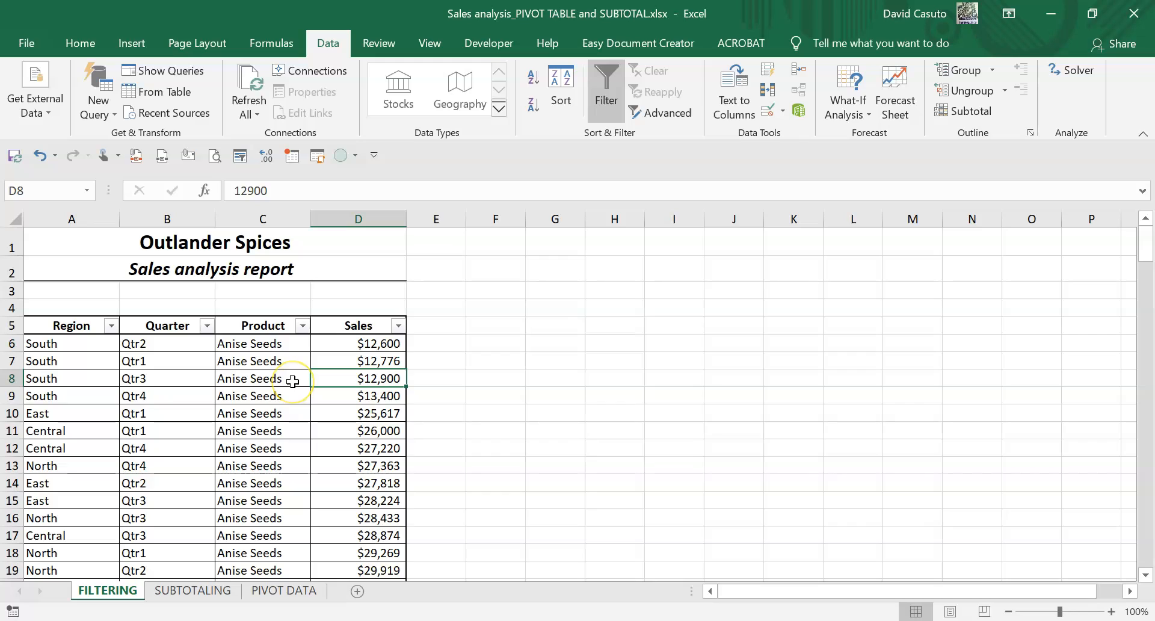